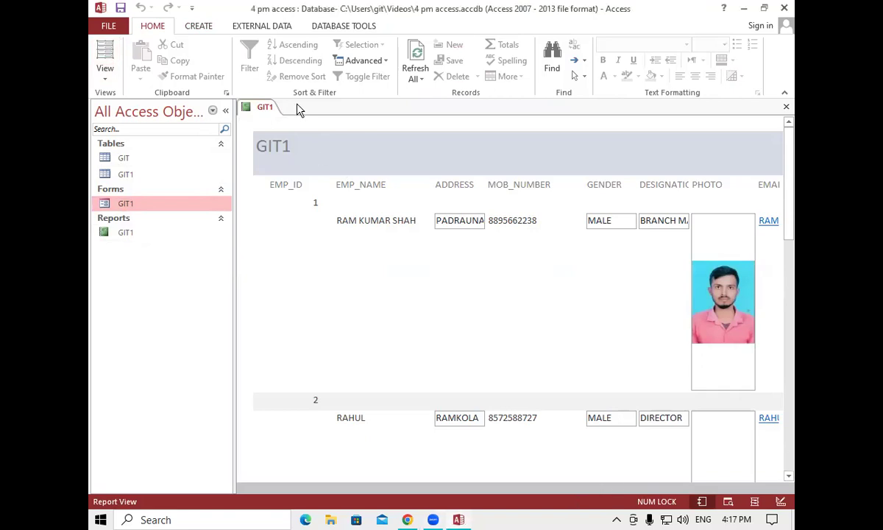
Step: Open the GIT1 report in Design View, then narrow the EMP_NAME label in the Page Header and shift it closer to EMP_ID
{"action": "left_click", "coordinate": [104, 62]}
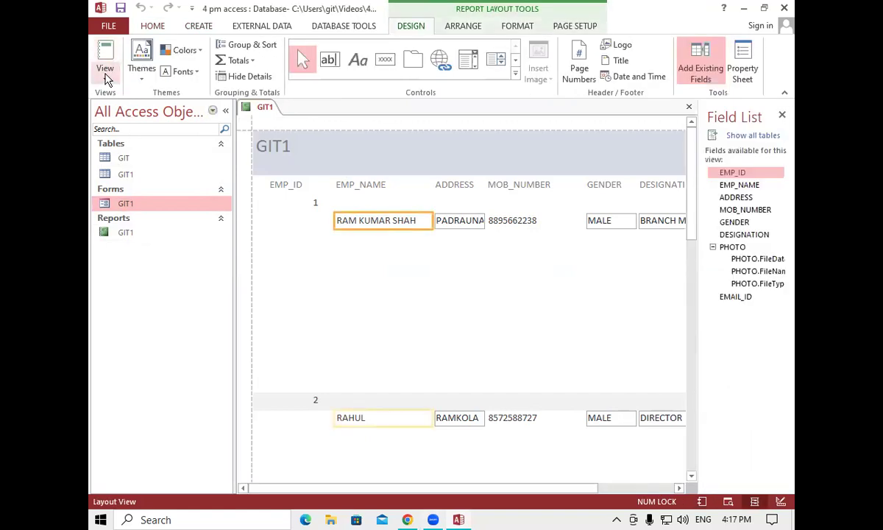
{"action": "left_click", "coordinate": [101, 76]}
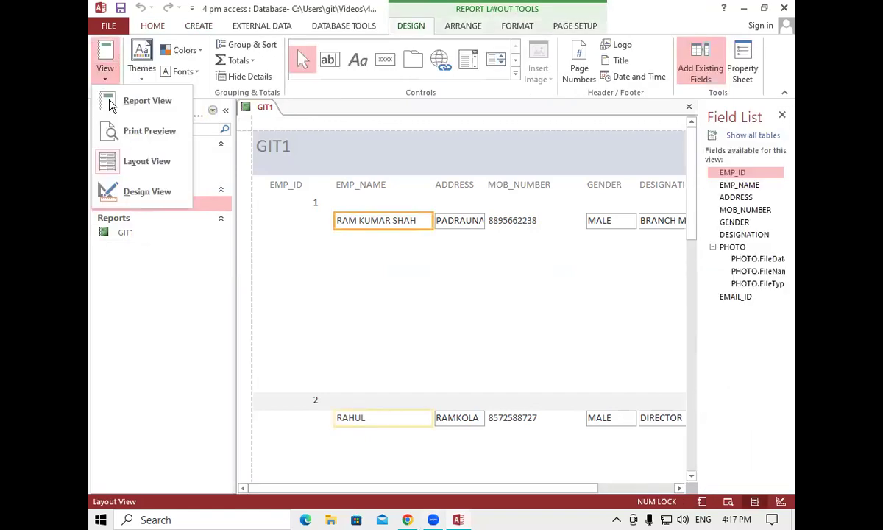
{"action": "left_click", "coordinate": [125, 189]}
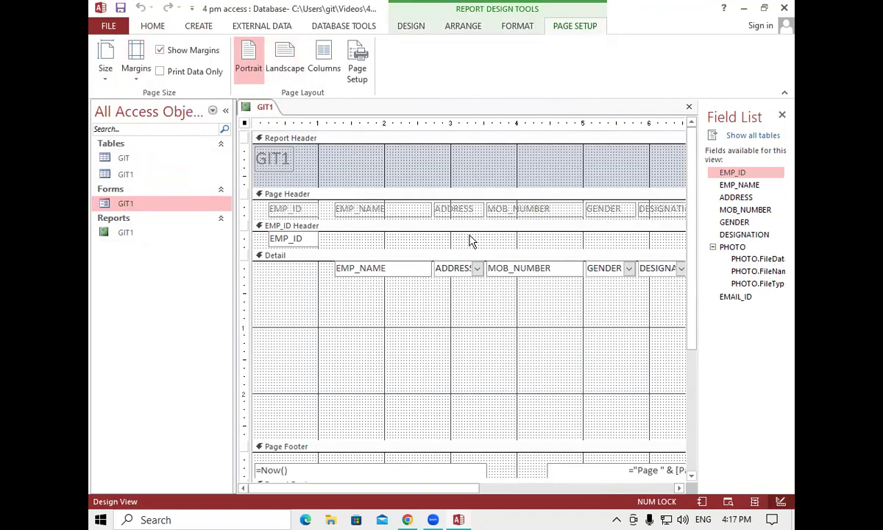
{"action": "left_click", "coordinate": [424, 209]}
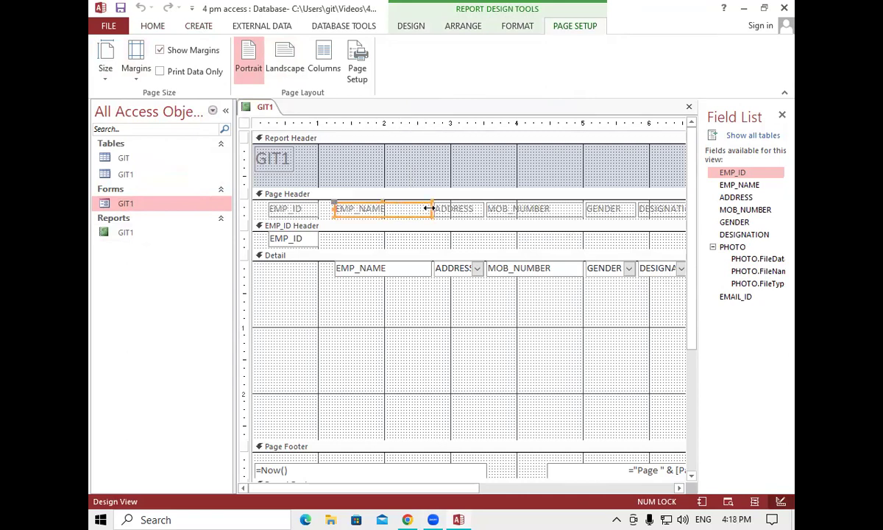
{"action": "left_click_drag", "start_coordinate": [427, 209], "coordinate": [410, 209]}
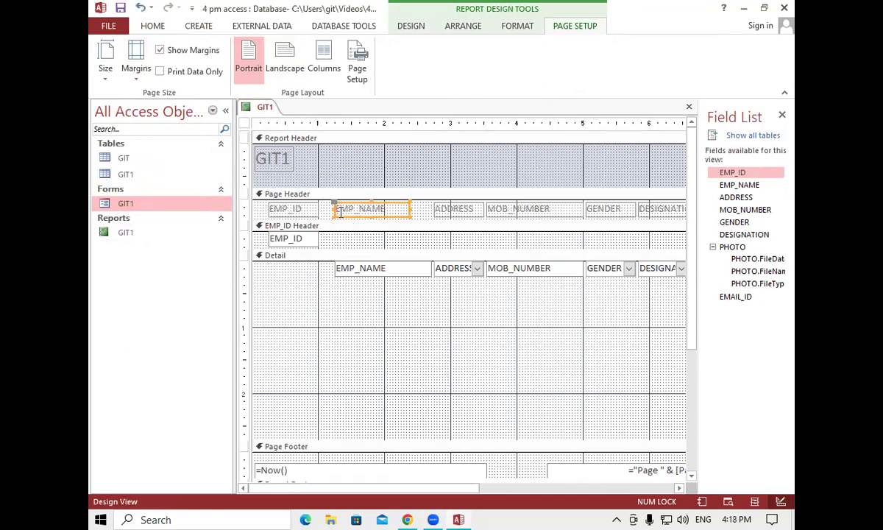
{"action": "left_click_drag", "start_coordinate": [335, 204], "coordinate": [323, 203]}
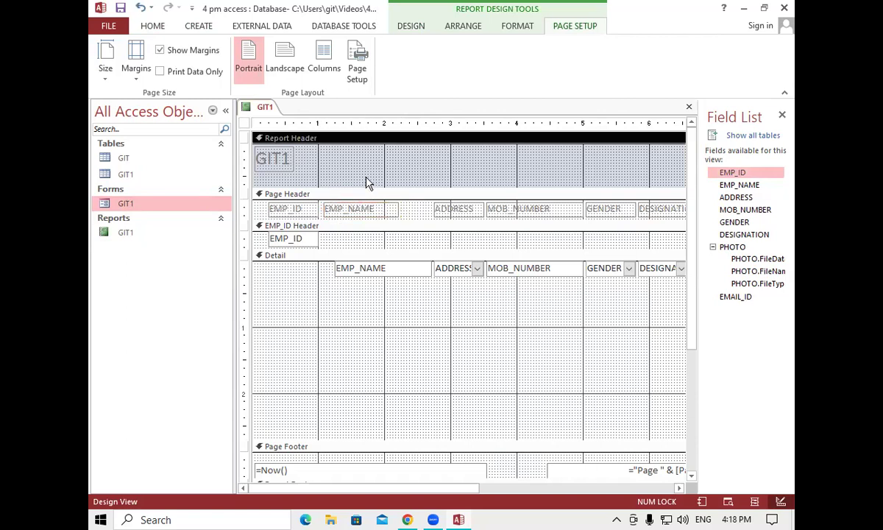
Step: Shift the ADDRESS, MOB_NUMBER and GENDER labels in the Page Header leftward, and move the Detail section's EMP_NAME field slightly left
{"action": "left_click", "coordinate": [440, 209]}
{"action": "left_click_drag", "start_coordinate": [434, 203], "coordinate": [409, 205]}
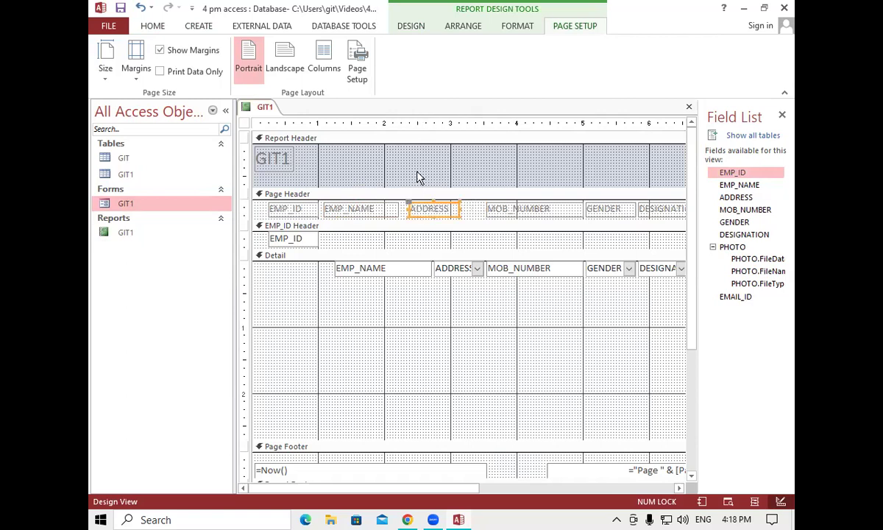
{"action": "left_click", "coordinate": [503, 209]}
{"action": "left_click_drag", "start_coordinate": [484, 203], "coordinate": [467, 201]}
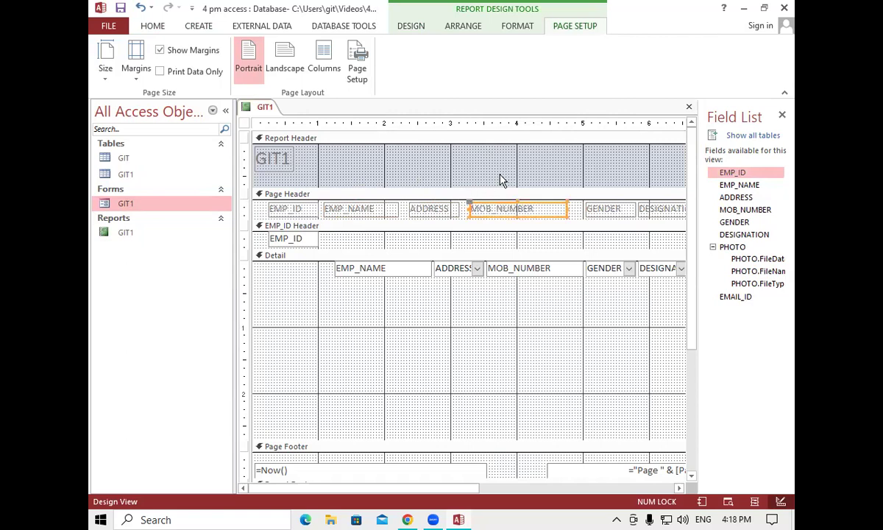
{"action": "left_click", "coordinate": [593, 204]}
{"action": "left_click_drag", "start_coordinate": [588, 203], "coordinate": [575, 200]}
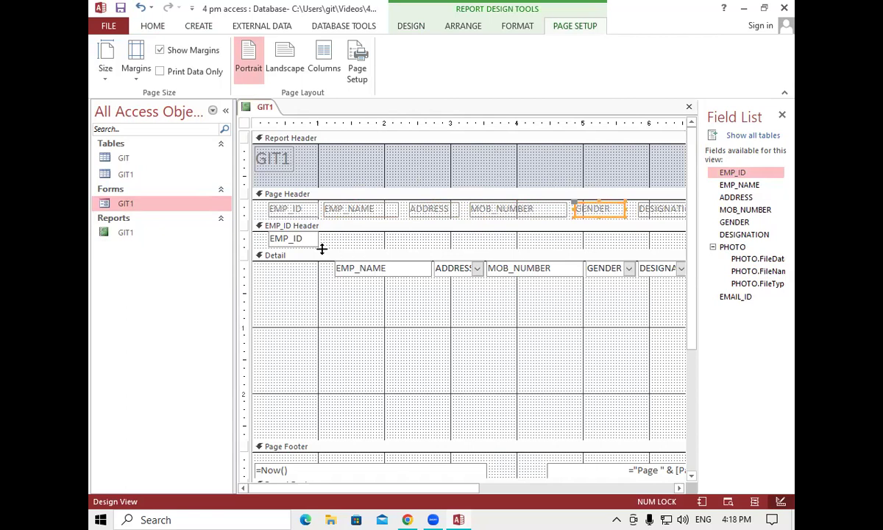
{"action": "left_click", "coordinate": [345, 265]}
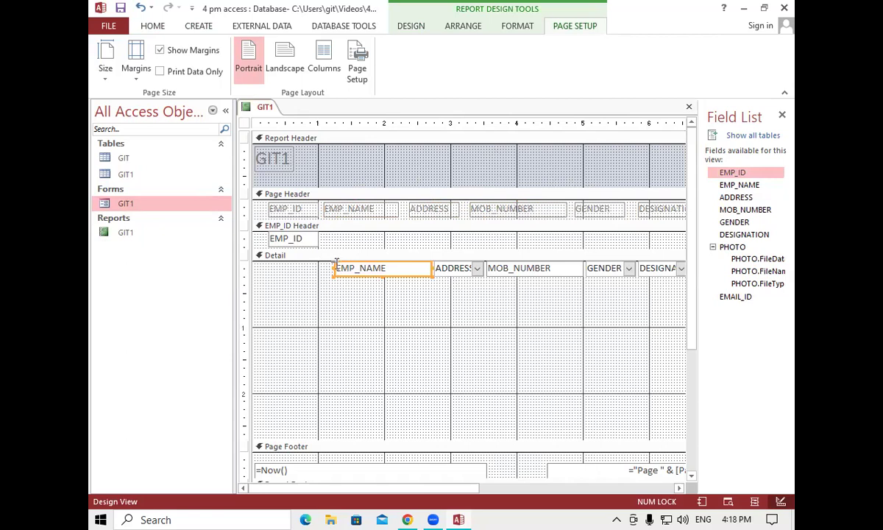
{"action": "left_click_drag", "start_coordinate": [334, 261], "coordinate": [329, 261]}
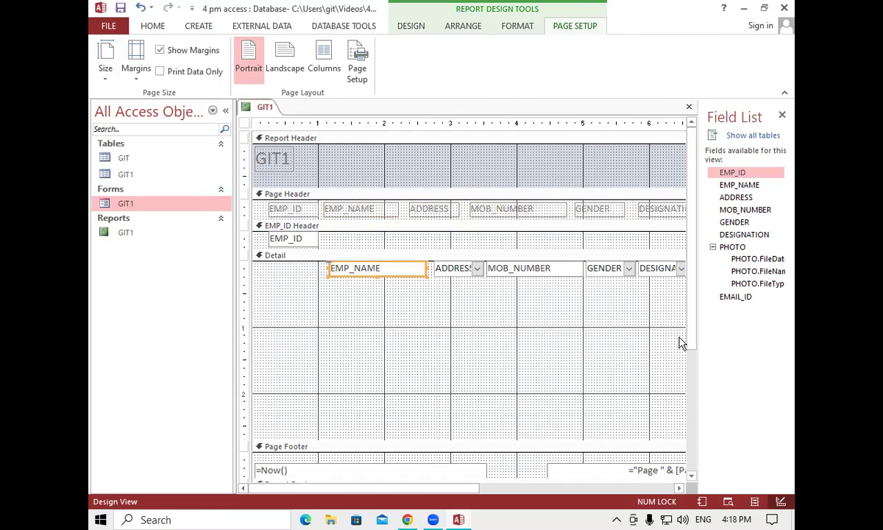
Step: Try to reduce the height of the report's footer and Detail sections by moving their lower boundaries up
{"action": "left_click_drag", "start_coordinate": [695, 344], "coordinate": [693, 451]}
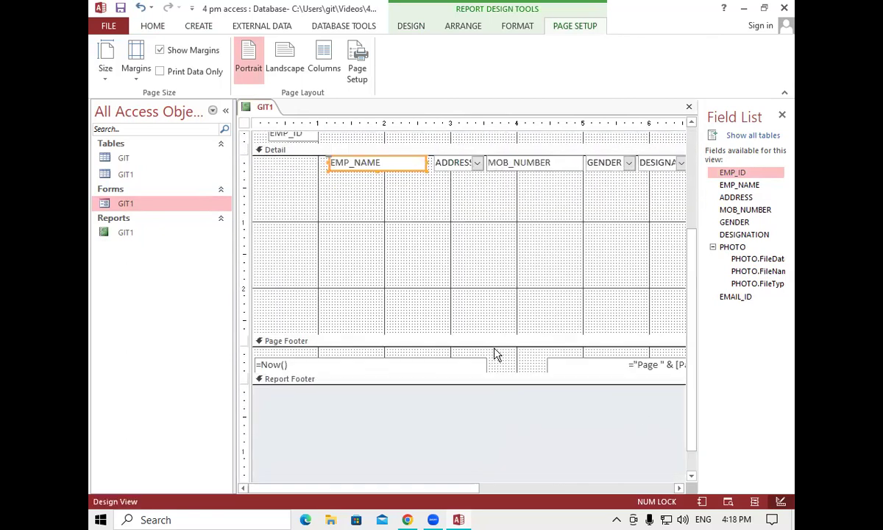
{"action": "left_click_drag", "start_coordinate": [506, 382], "coordinate": [505, 366]}
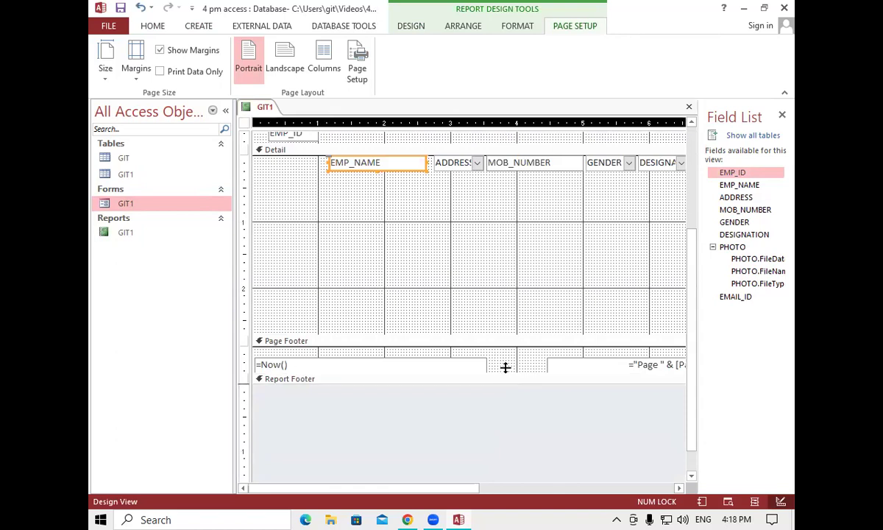
{"action": "left_click_drag", "start_coordinate": [500, 287], "coordinate": [502, 275]}
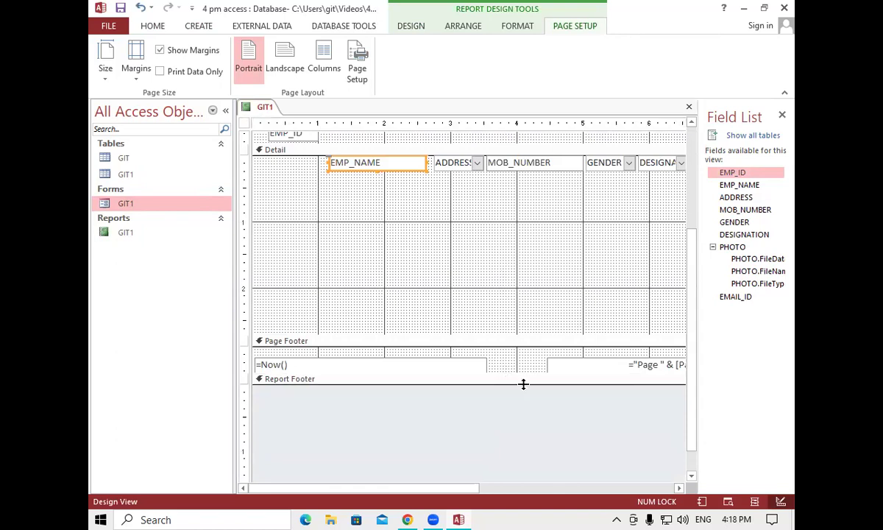
{"action": "left_click_drag", "start_coordinate": [523, 383], "coordinate": [523, 365]}
{"action": "left_click_drag", "start_coordinate": [509, 276], "coordinate": [478, 214]}
{"action": "left_click_drag", "start_coordinate": [691, 335], "coordinate": [690, 390]}
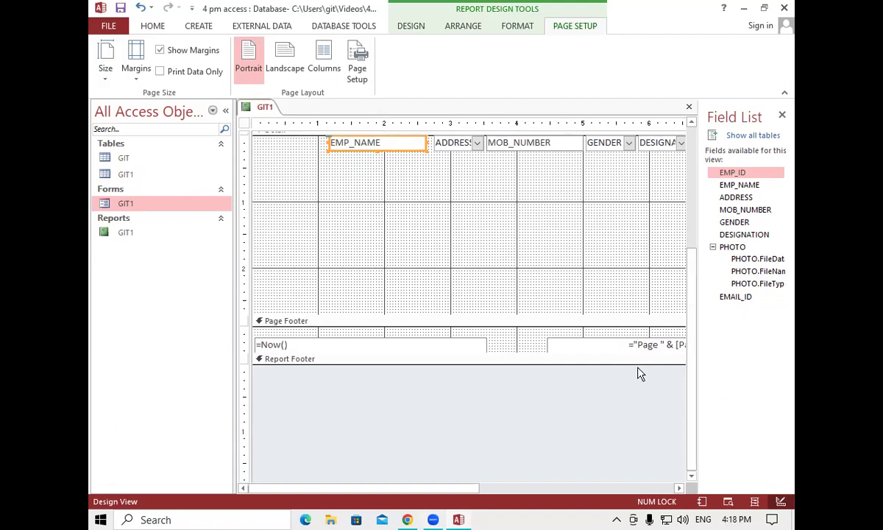
{"action": "left_click_drag", "start_coordinate": [636, 363], "coordinate": [636, 363]}
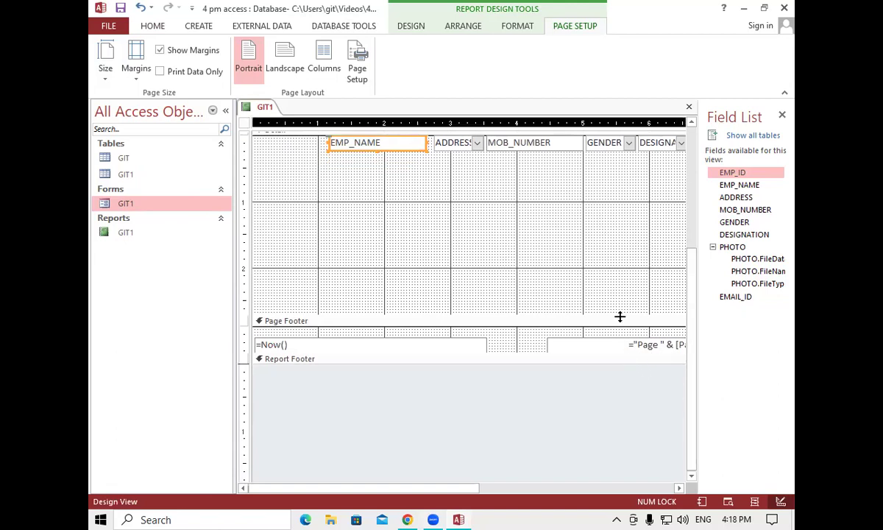
{"action": "left_click_drag", "start_coordinate": [619, 316], "coordinate": [581, 297]}
{"action": "left_click_drag", "start_coordinate": [694, 340], "coordinate": [693, 203]}
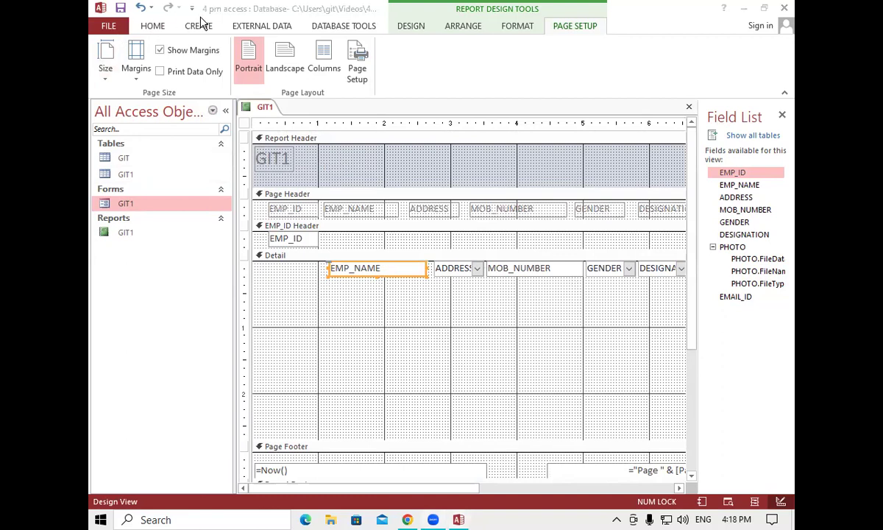
Step: Switch the report to Layout View and narrow the EMP_ID value field so its numbers sit under the heading
{"action": "left_click", "coordinate": [152, 27]}
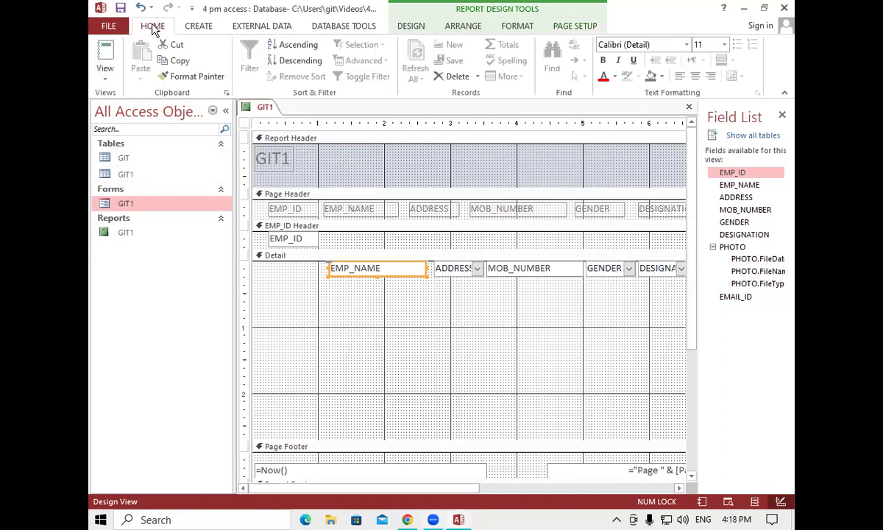
{"action": "left_click", "coordinate": [108, 79]}
{"action": "left_click", "coordinate": [123, 100]}
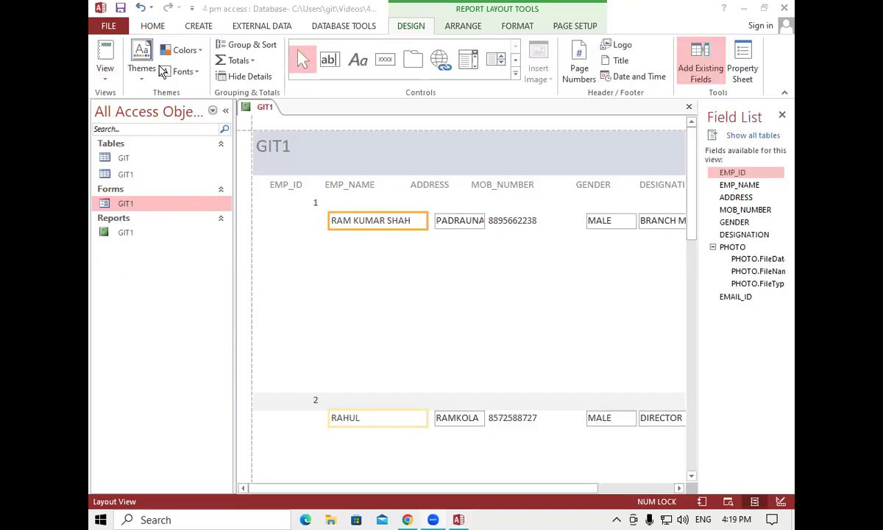
{"action": "left_click", "coordinate": [295, 203]}
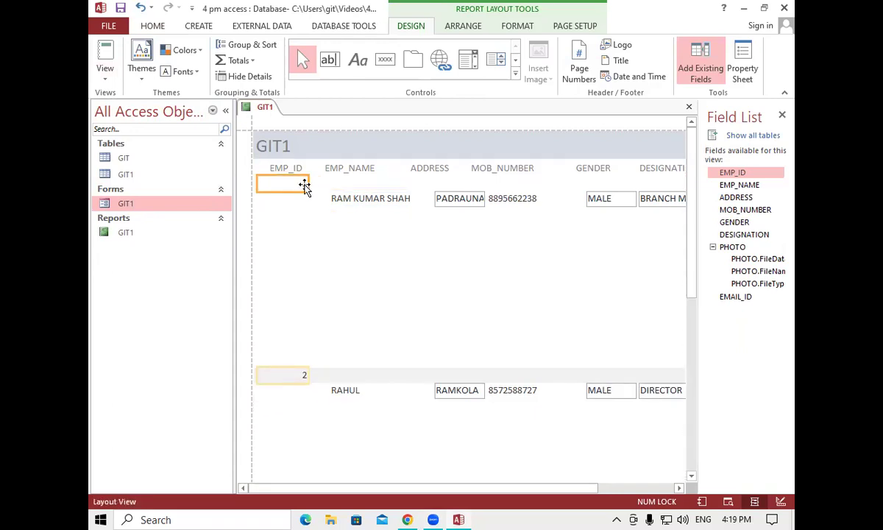
{"action": "left_click_drag", "start_coordinate": [307, 184], "coordinate": [293, 184]}
Step: Narrow the EMP_NAME value field and shift its left edge toward the EMP_ID column
{"action": "left_click", "coordinate": [359, 202]}
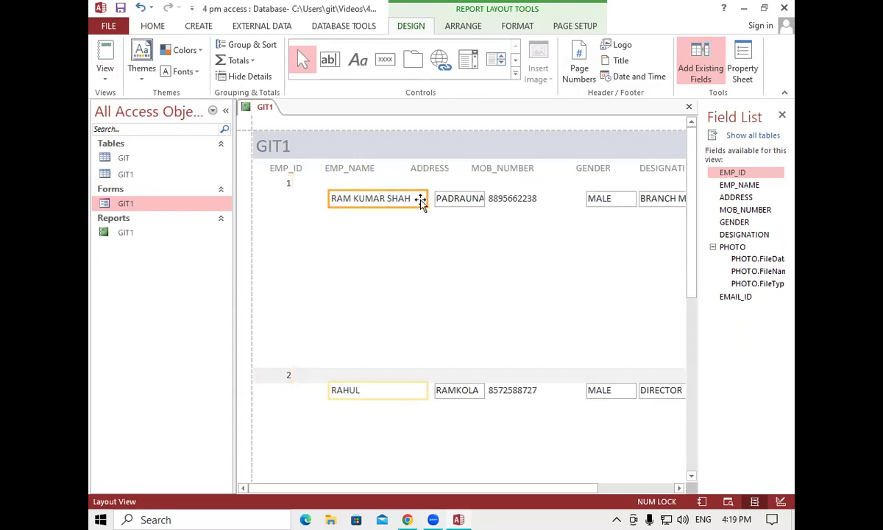
{"action": "left_click_drag", "start_coordinate": [414, 199], "coordinate": [398, 199]}
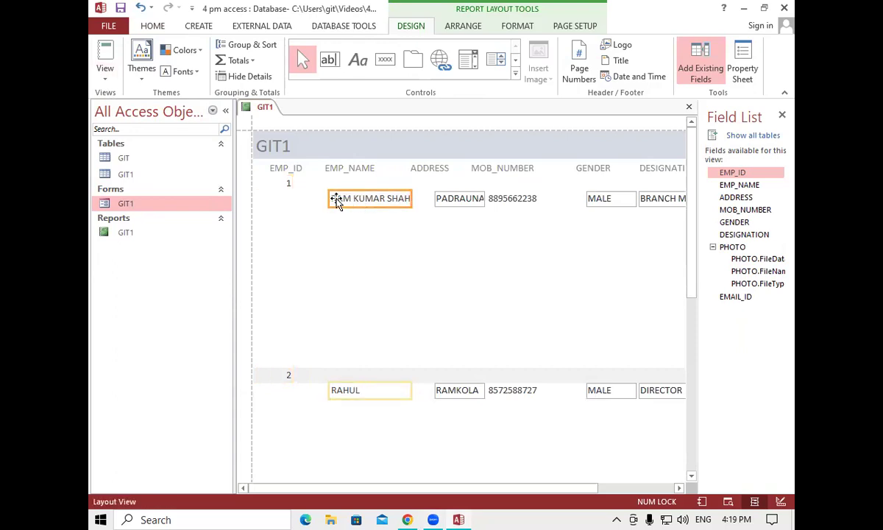
{"action": "left_click", "coordinate": [331, 197]}
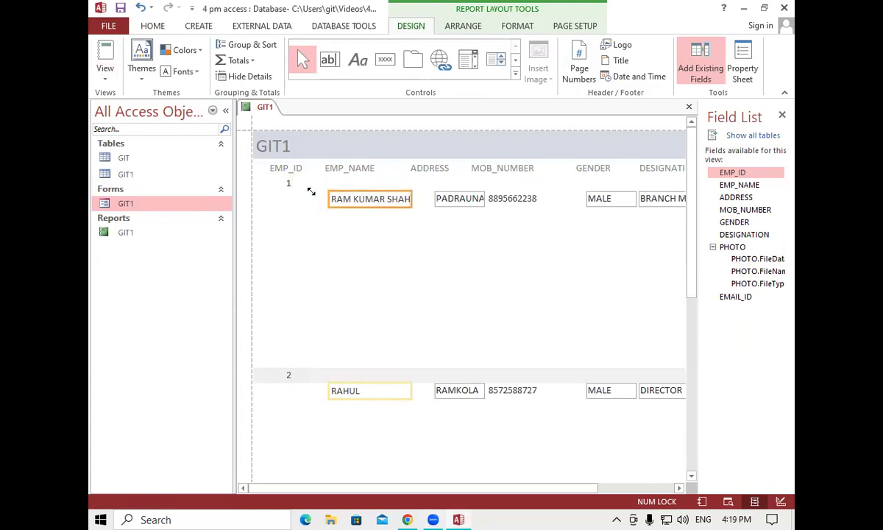
{"action": "left_click_drag", "start_coordinate": [327, 191], "coordinate": [311, 193]}
{"action": "left_click_drag", "start_coordinate": [408, 199], "coordinate": [397, 199]}
{"action": "left_click", "coordinate": [404, 226]}
Step: Move the ADDRESS value field left beneath its heading and shift the ADDRESS heading slightly left
{"action": "left_click", "coordinate": [445, 201]}
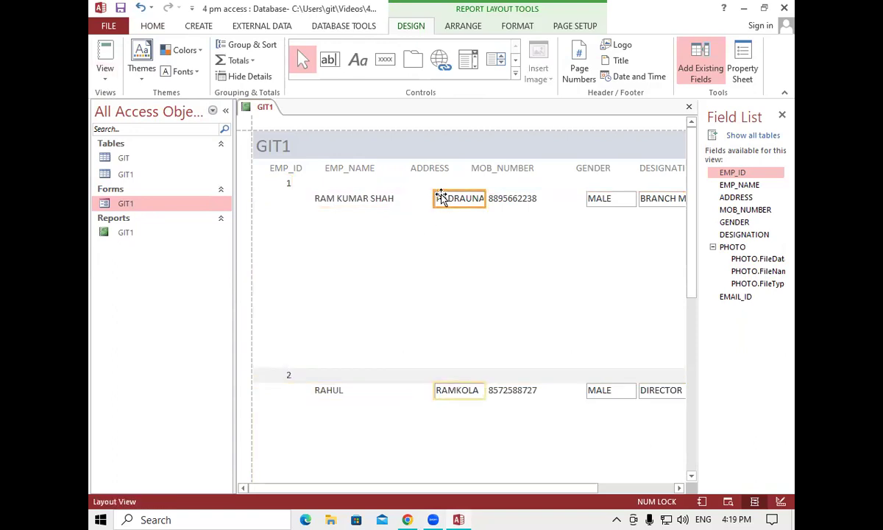
{"action": "left_click_drag", "start_coordinate": [419, 199], "coordinate": [414, 173]}
{"action": "left_click", "coordinate": [416, 170]}
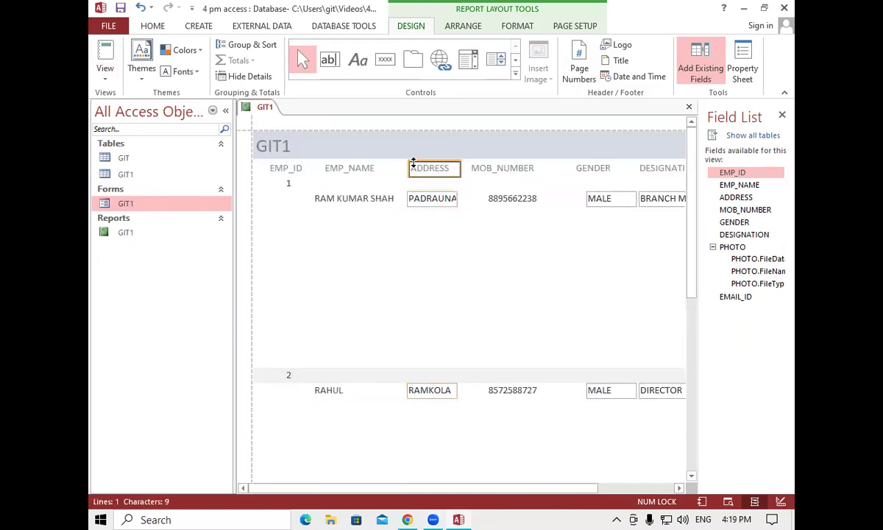
{"action": "left_click_drag", "start_coordinate": [415, 170], "coordinate": [407, 169]}
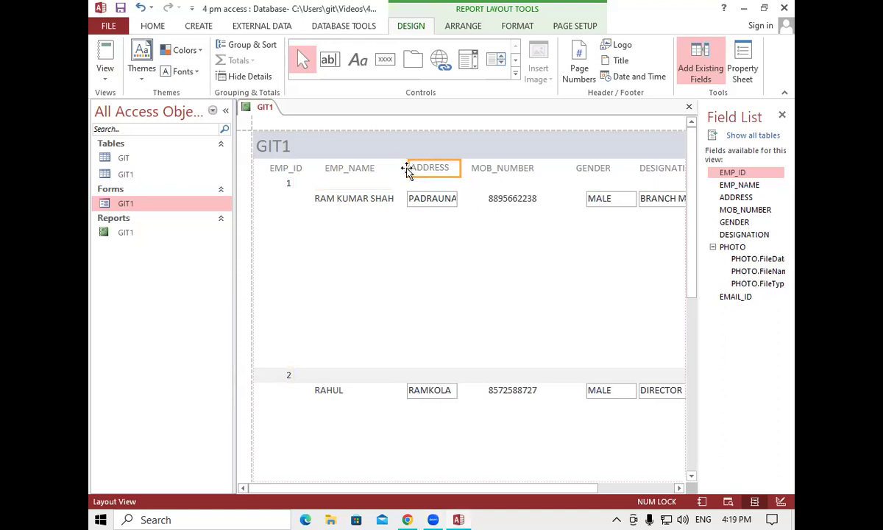
Step: Narrow the MOB_NUMBER heading, then align its value field with the heading and reduce the field's width to fit the numbers
{"action": "left_click", "coordinate": [498, 171]}
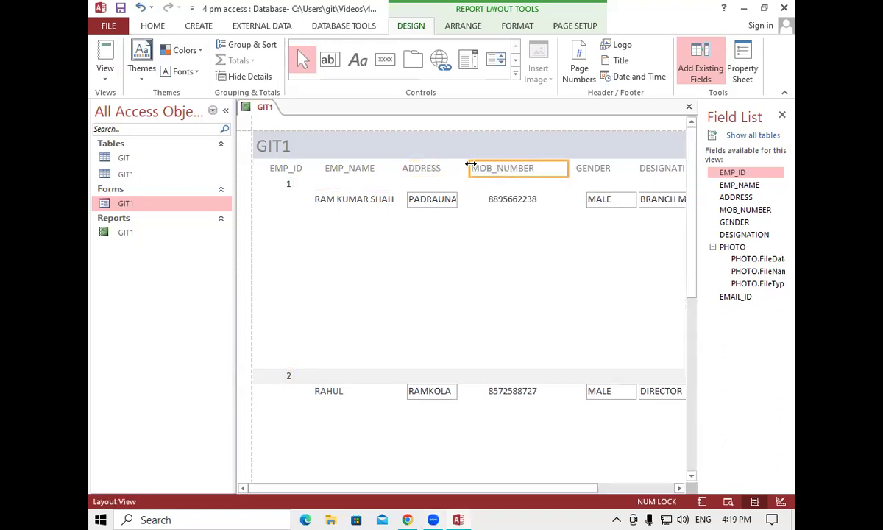
{"action": "left_click_drag", "start_coordinate": [567, 168], "coordinate": [535, 168]}
{"action": "left_click", "coordinate": [517, 202]}
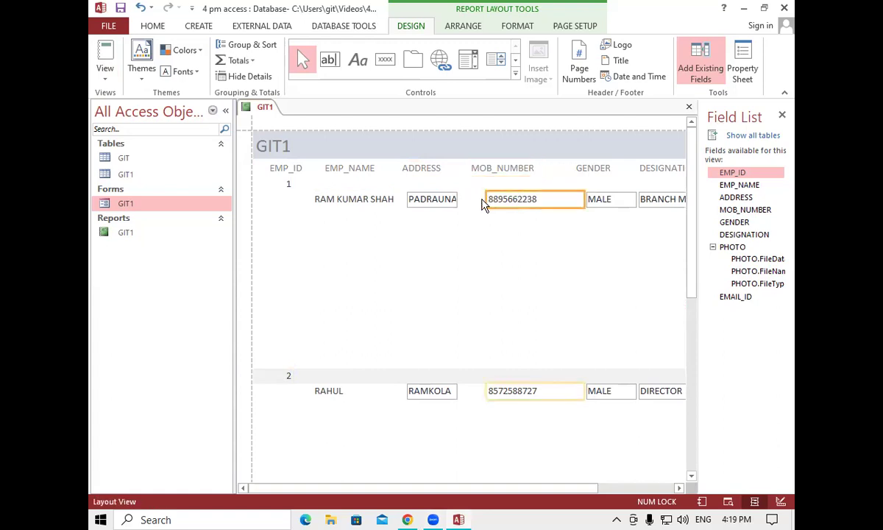
{"action": "left_click_drag", "start_coordinate": [485, 197], "coordinate": [469, 198]}
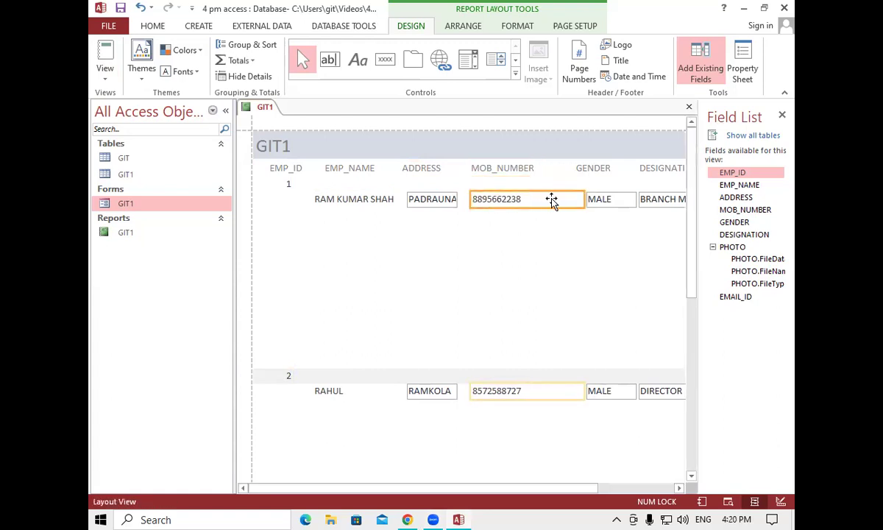
{"action": "left_click_drag", "start_coordinate": [582, 199], "coordinate": [527, 198]}
Step: Move the GENDER heading and its value field left so they sit next to the MOB_NUMBER column
{"action": "left_click", "coordinate": [583, 171]}
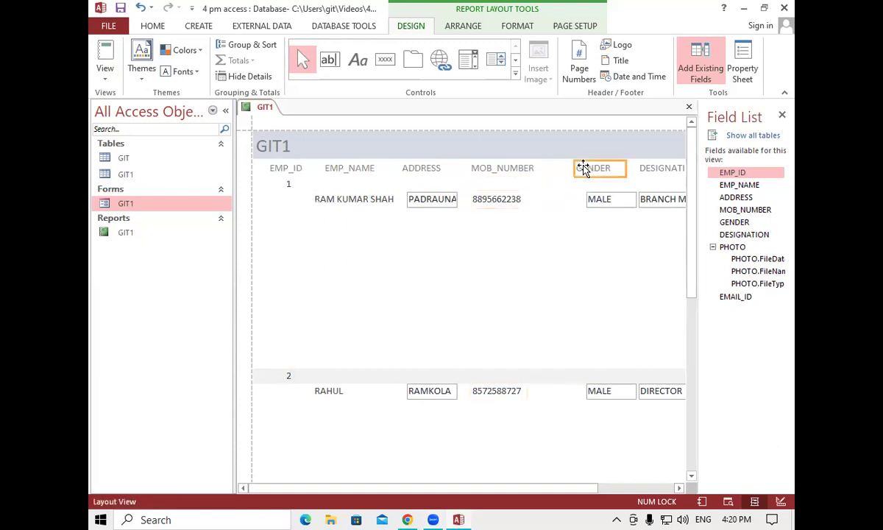
{"action": "left_click_drag", "start_coordinate": [579, 168], "coordinate": [546, 166]}
{"action": "left_click", "coordinate": [593, 198]}
{"action": "left_click_drag", "start_coordinate": [547, 197], "coordinate": [541, 197]}
{"action": "left_click", "coordinate": [626, 190]}
Step: Move the DESIGNATION heading and its value field left so they sit next to the GENDER column
{"action": "left_click", "coordinate": [644, 169]}
{"action": "left_click_drag", "start_coordinate": [644, 168], "coordinate": [603, 169]}
{"action": "left_click", "coordinate": [651, 201]}
{"action": "left_click_drag", "start_coordinate": [642, 197], "coordinate": [600, 197]}
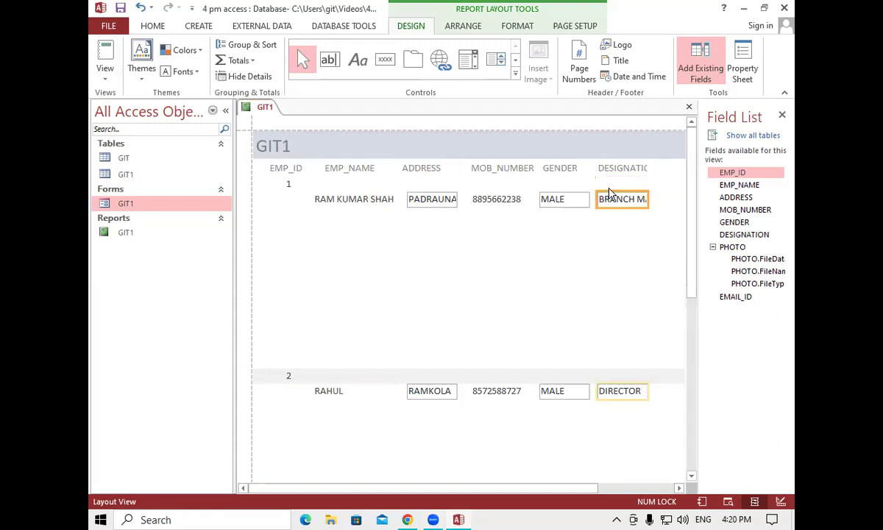
{"action": "left_click", "coordinate": [613, 254]}
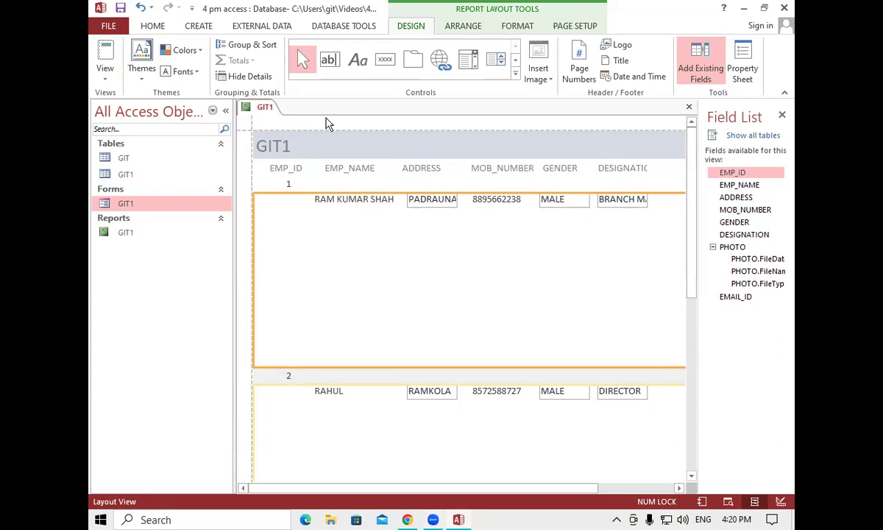
Step: Display the GIT1 report in Print Preview to check the adjusted column layout
{"action": "right_click", "coordinate": [263, 106]}
{"action": "left_click", "coordinate": [273, 110]}
{"action": "left_click", "coordinate": [140, 232]}
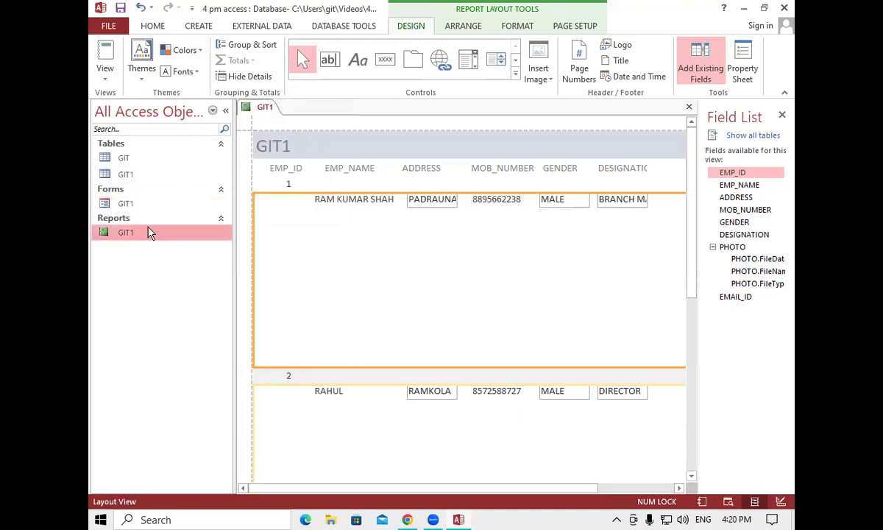
{"action": "left_click", "coordinate": [104, 65]}
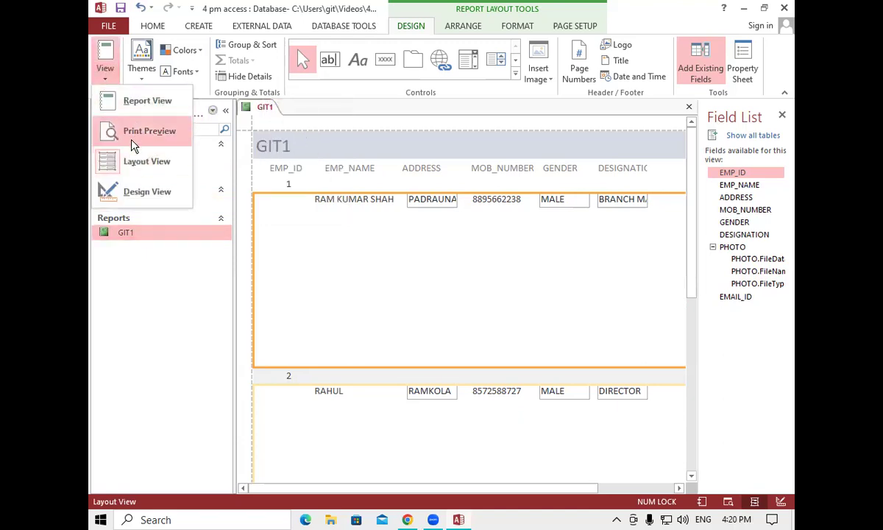
{"action": "left_click", "coordinate": [135, 140]}
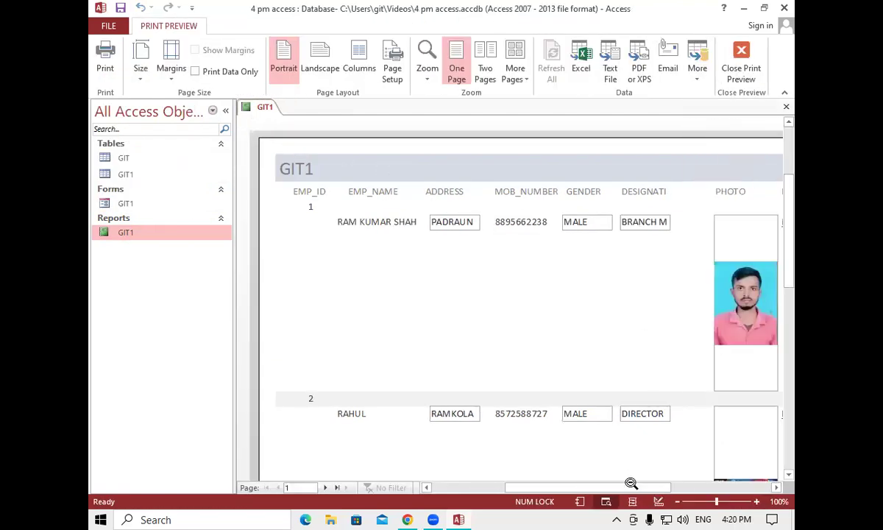
Step: Look over the GIT1 report in Print Preview, open the GIT1 form, and return to the GIT1 report
{"action": "mouse_move", "coordinate": [629, 487]}
{"action": "left_mouse_down"}
{"action": "mouse_move", "coordinate": [664, 487]}
{"action": "mouse_move", "coordinate": [618, 487]}
{"action": "left_mouse_up"}
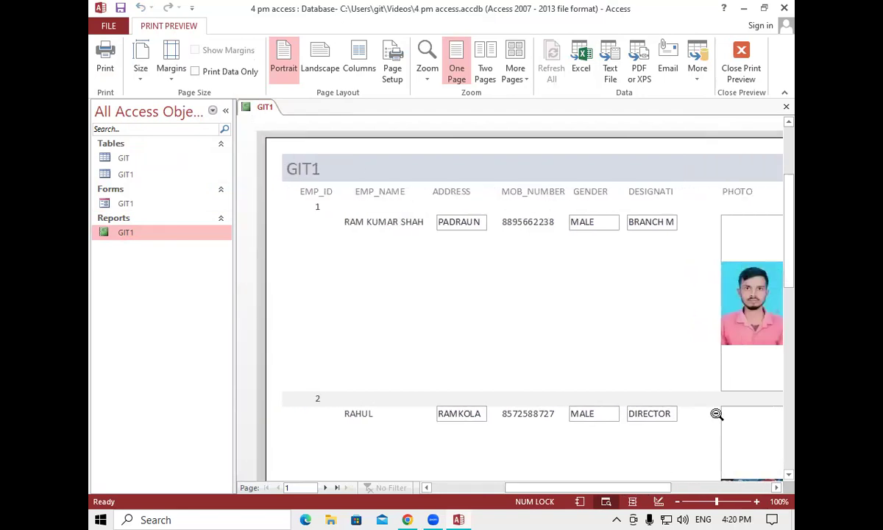
{"action": "left_click_drag", "start_coordinate": [792, 267], "coordinate": [795, 131]}
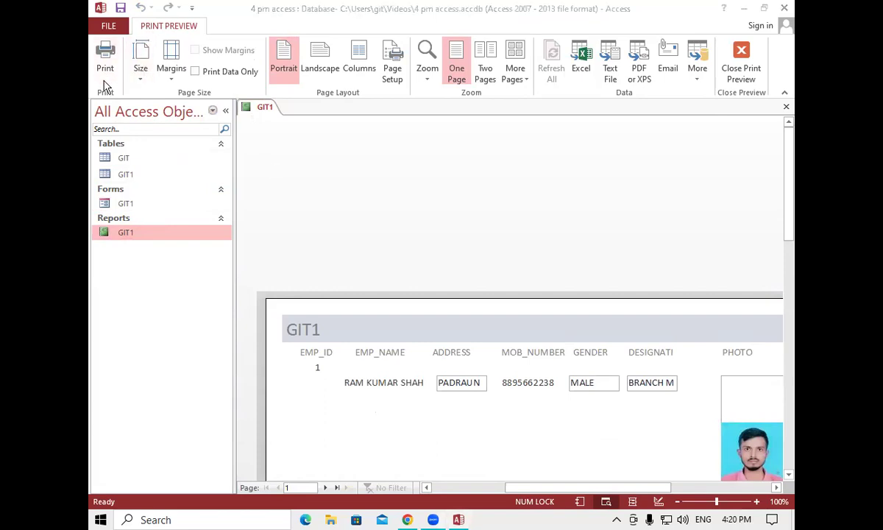
{"action": "left_click", "coordinate": [129, 223]}
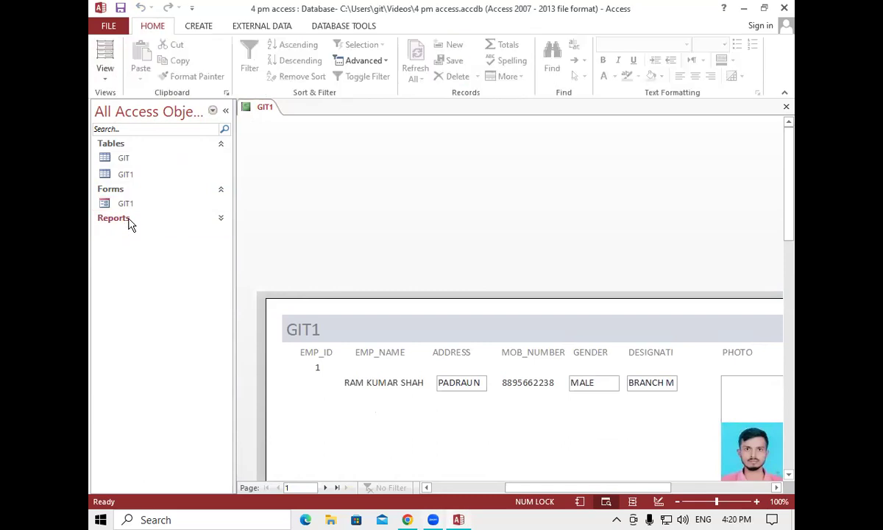
{"action": "double_click", "coordinate": [129, 204]}
{"action": "left_click", "coordinate": [197, 221]}
{"action": "left_click", "coordinate": [184, 237]}
{"action": "double_click", "coordinate": [183, 236]}
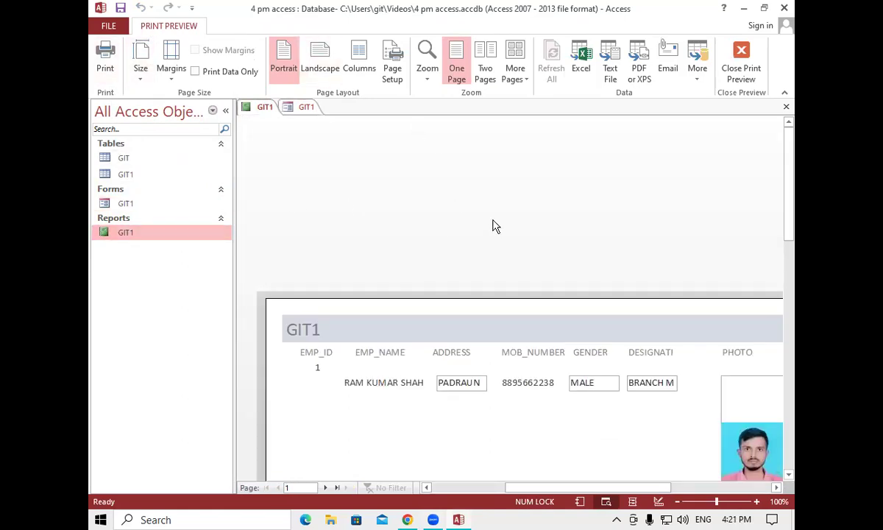
Step: Close Print Preview and open the GIT1 report in Design View with nothing selected
{"action": "left_click", "coordinate": [741, 50]}
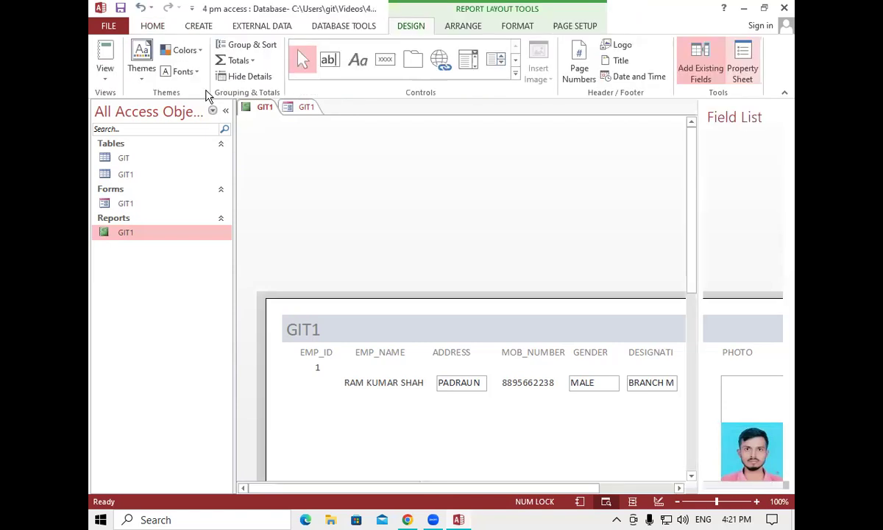
{"action": "left_click", "coordinate": [107, 72]}
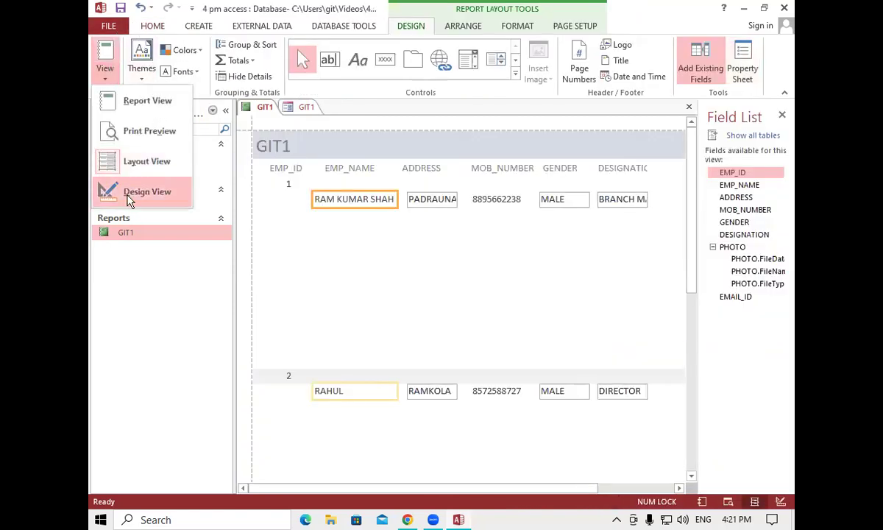
{"action": "left_click", "coordinate": [130, 194]}
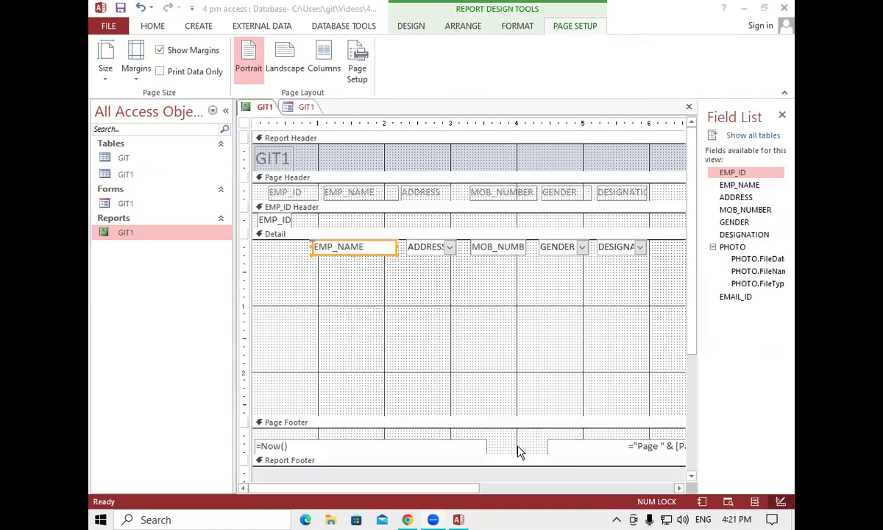
{"action": "key", "text": "Escape"}
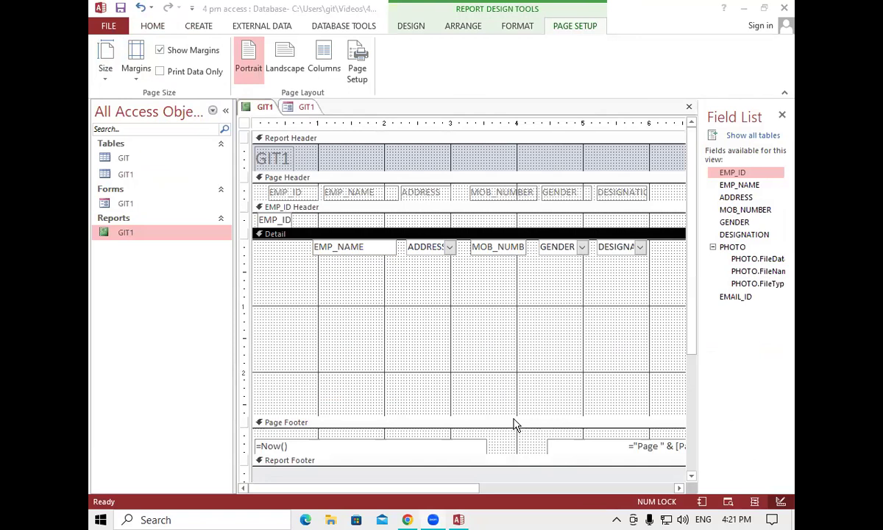
{"action": "left_click", "coordinate": [511, 479]}
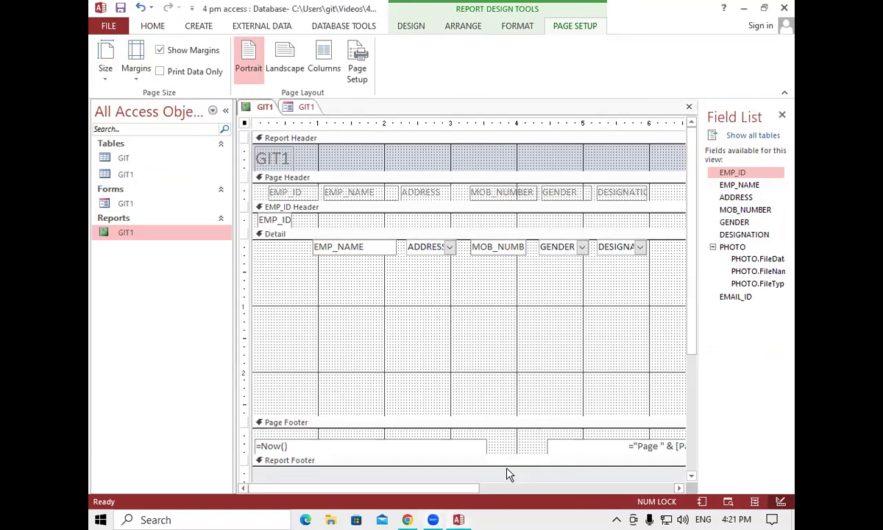
{"action": "left_click_drag", "start_coordinate": [506, 451], "coordinate": [500, 409]}
{"action": "left_click_drag", "start_coordinate": [501, 376], "coordinate": [503, 384]}
Step: Move the PHOTO field in the Detail section left, closer to the DESIGNATION field
{"action": "left_click_drag", "start_coordinate": [474, 488], "coordinate": [620, 485]}
{"action": "left_click_drag", "start_coordinate": [600, 304], "coordinate": [577, 311]}
{"action": "left_click", "coordinate": [528, 277]}
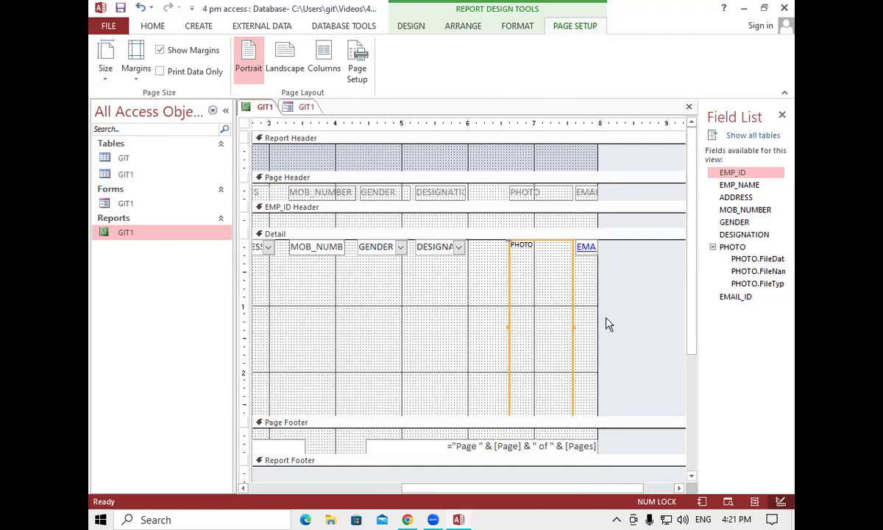
{"action": "left_click_drag", "start_coordinate": [690, 308], "coordinate": [691, 332]}
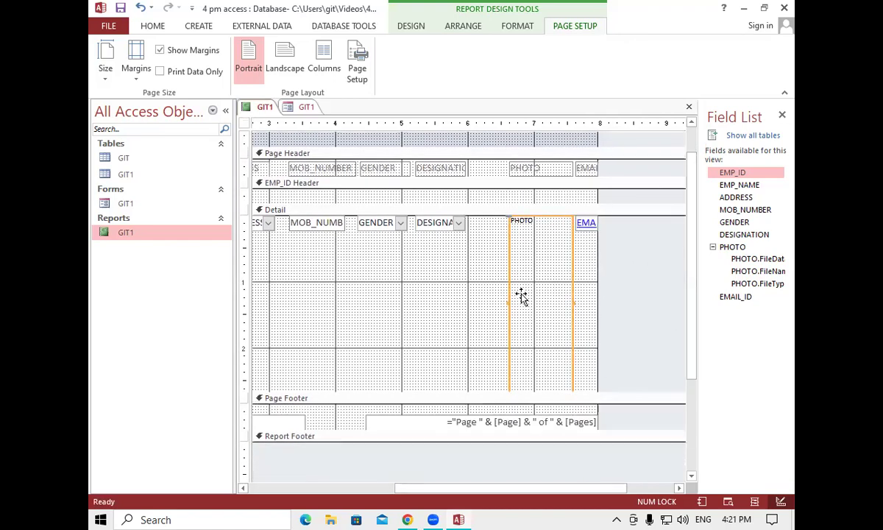
{"action": "mouse_move", "coordinate": [508, 217]}
{"action": "left_mouse_down"}
{"action": "mouse_move", "coordinate": [516, 230]}
{"action": "mouse_move", "coordinate": [485, 177]}
{"action": "mouse_move", "coordinate": [492, 213]}
{"action": "left_mouse_up"}
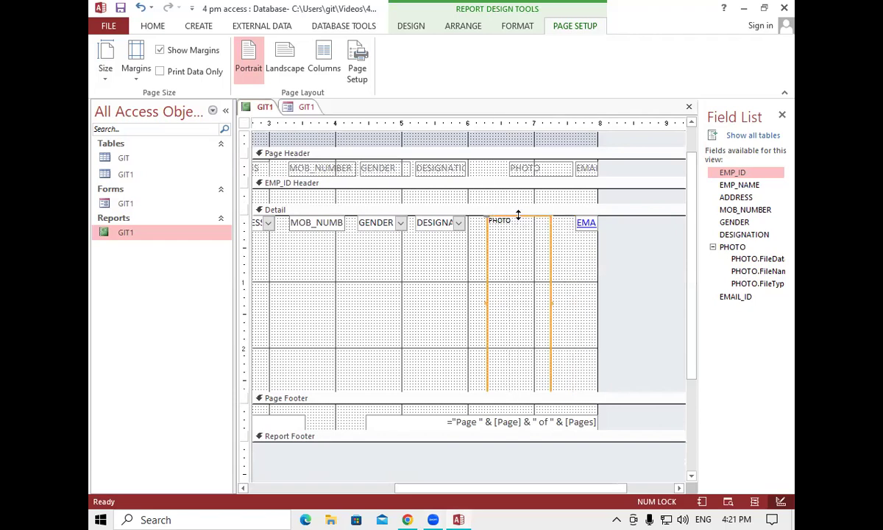
{"action": "left_click_drag", "start_coordinate": [518, 217], "coordinate": [491, 219]}
Step: Shrink the PHOTO field in the Detail section to about 0.7 inch wide and 0.9 inch high
{"action": "left_click", "coordinate": [534, 335]}
{"action": "left_click", "coordinate": [516, 267]}
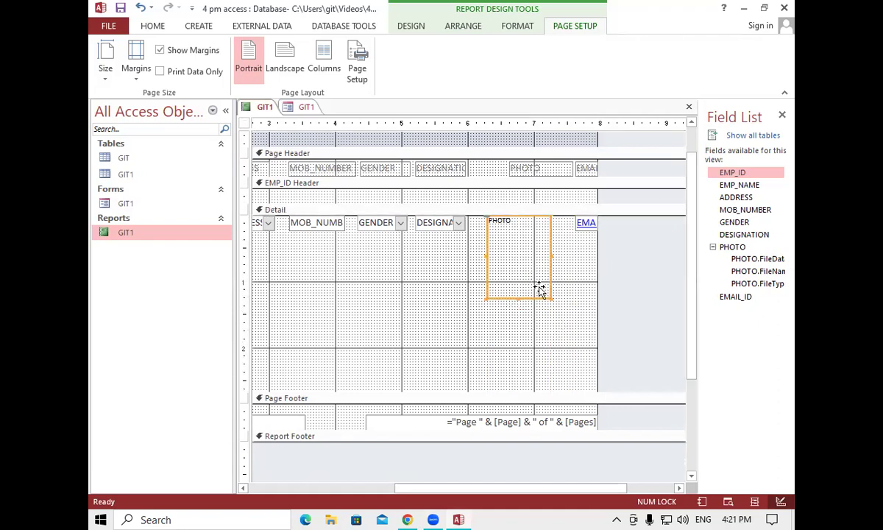
{"action": "left_click", "coordinate": [551, 305]}
{"action": "left_click", "coordinate": [530, 282]}
{"action": "left_click_drag", "start_coordinate": [550, 296], "coordinate": [534, 276]}
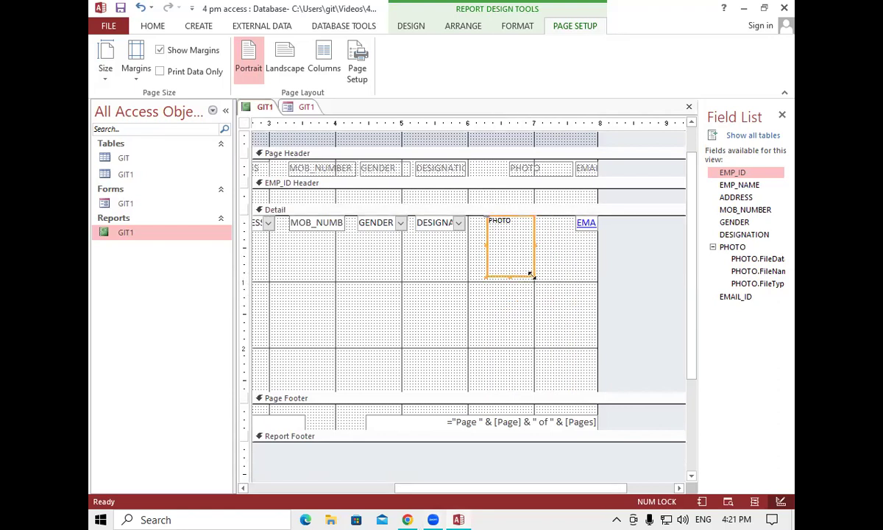
{"action": "left_click", "coordinate": [565, 266]}
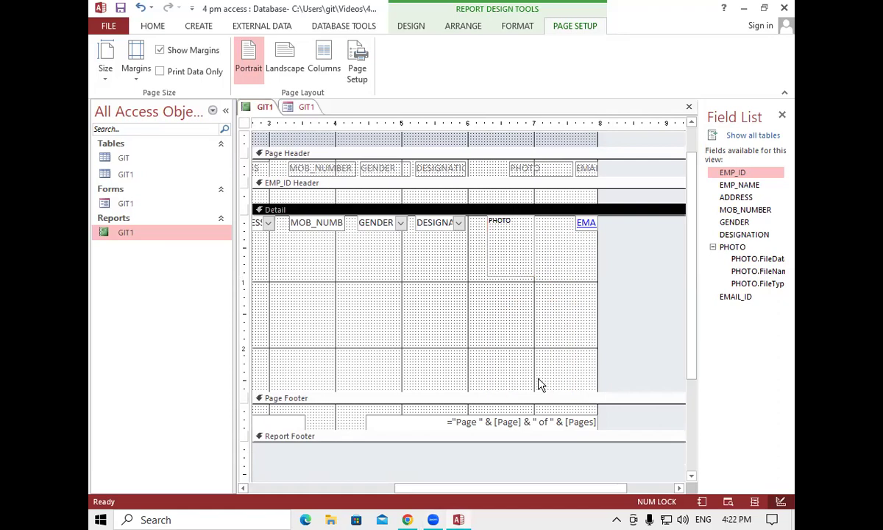
Step: Narrow the EMP_NAME value field and its Page Header heading from the right side
{"action": "left_click_drag", "start_coordinate": [430, 489], "coordinate": [257, 470]}
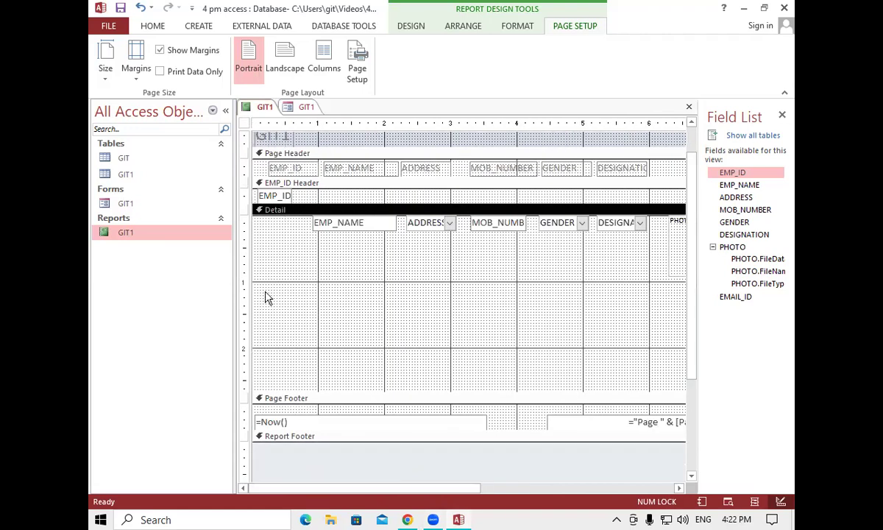
{"action": "left_click", "coordinate": [384, 222]}
{"action": "left_click_drag", "start_coordinate": [381, 221], "coordinate": [378, 222]}
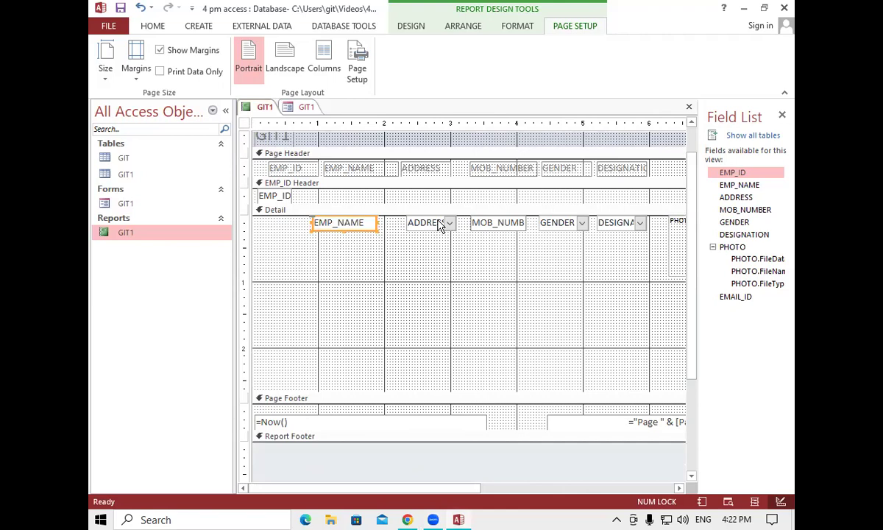
{"action": "left_click", "coordinate": [360, 167]}
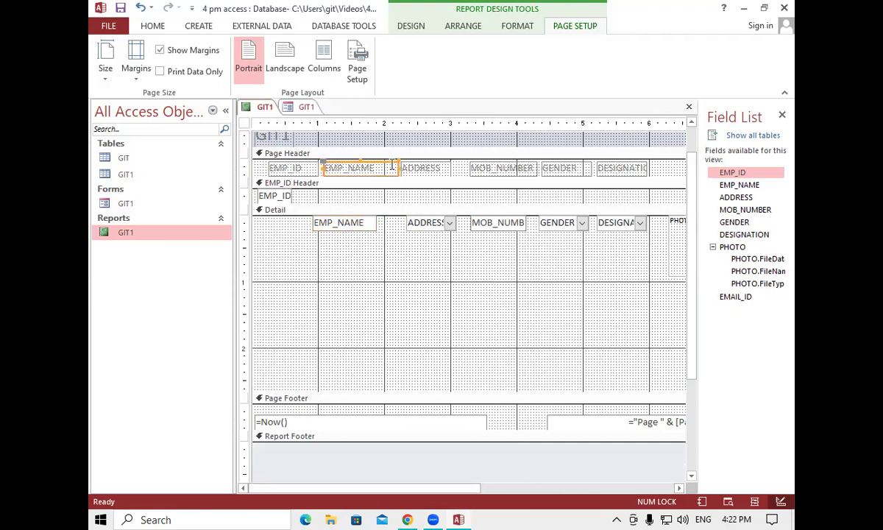
{"action": "mouse_move", "coordinate": [395, 168]}
{"action": "left_mouse_down"}
{"action": "mouse_move", "coordinate": [378, 168]}
{"action": "mouse_move", "coordinate": [404, 166]}
{"action": "mouse_move", "coordinate": [392, 169]}
{"action": "left_mouse_up"}
Step: Move the ADDRESS and MOB_NUMBER headings and their value fields left to close the gap after EMP_NAME
{"action": "left_click", "coordinate": [410, 168]}
{"action": "left_click", "coordinate": [408, 224]}
{"action": "left_click_drag", "start_coordinate": [408, 218], "coordinate": [384, 221]}
{"action": "left_click", "coordinate": [469, 191]}
{"action": "left_click", "coordinate": [476, 163]}
{"action": "left_click_drag", "start_coordinate": [476, 163], "coordinate": [448, 163]}
{"action": "left_click_drag", "start_coordinate": [487, 225], "coordinate": [446, 222]}
Step: Move the GENDER and DESIGNATION headings and their value fields left to sit next to the MOB_NUMBER column
{"action": "left_click_drag", "start_coordinate": [545, 166], "coordinate": [515, 166]}
{"action": "left_click_drag", "start_coordinate": [541, 220], "coordinate": [517, 222]}
{"action": "left_click", "coordinate": [560, 265]}
{"action": "left_click", "coordinate": [599, 167]}
{"action": "left_click_drag", "start_coordinate": [594, 162], "coordinate": [573, 168]}
{"action": "left_click_drag", "start_coordinate": [601, 222], "coordinate": [574, 225]}
{"action": "left_click", "coordinate": [600, 271]}
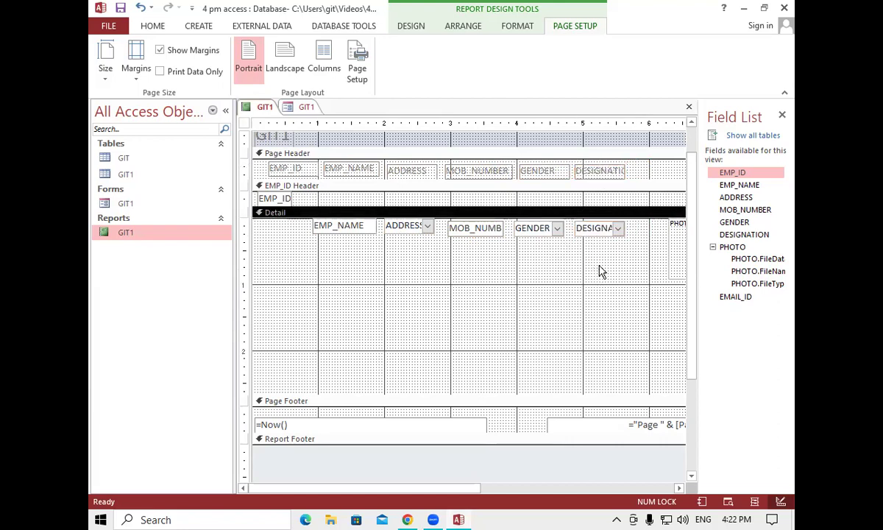
Step: Move the PHOTO field and its heading left beside the DESIGNATION column, and narrow the heading to fit its text
{"action": "left_click", "coordinate": [670, 246]}
{"action": "left_click_drag", "start_coordinate": [673, 223], "coordinate": [644, 224]}
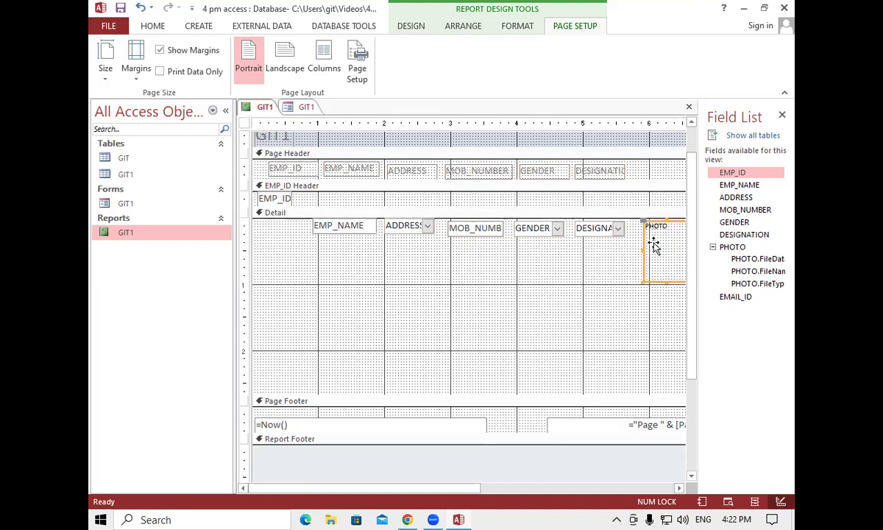
{"action": "left_click_drag", "start_coordinate": [475, 487], "coordinate": [553, 493]}
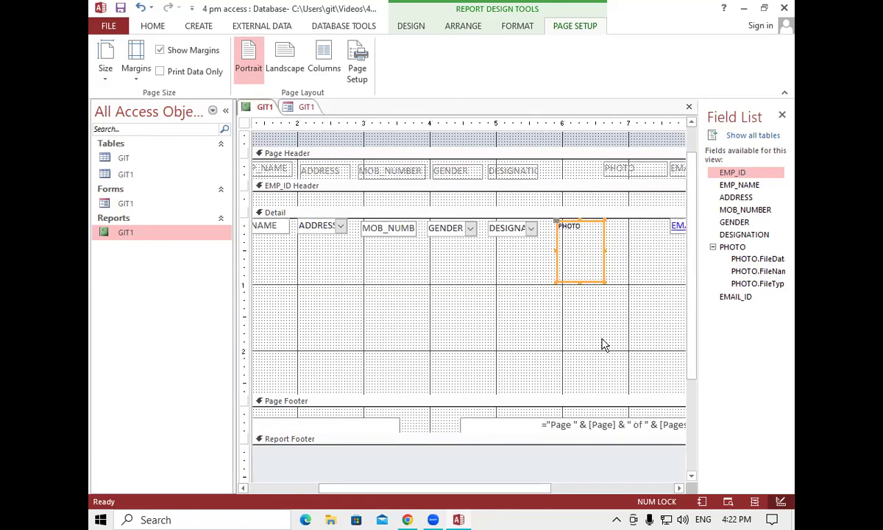
{"action": "left_click", "coordinate": [609, 167]}
{"action": "left_click_drag", "start_coordinate": [602, 163], "coordinate": [545, 165]}
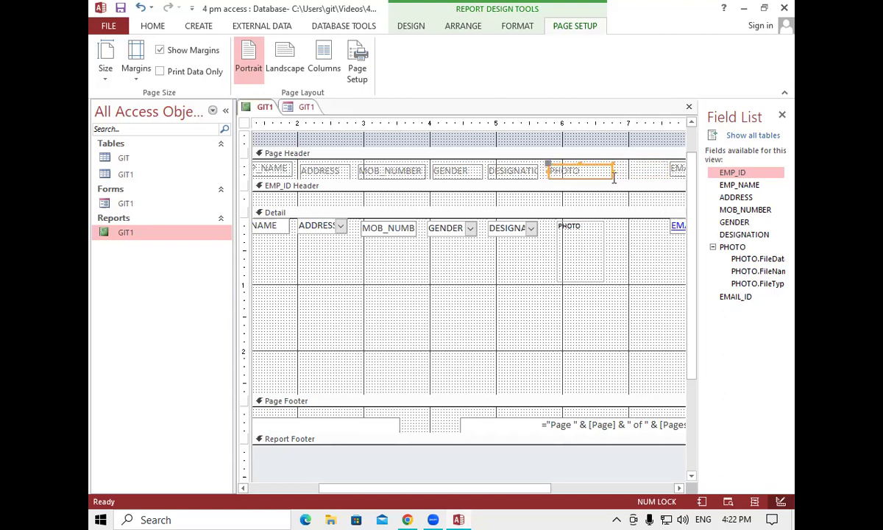
{"action": "left_click", "coordinate": [578, 169]}
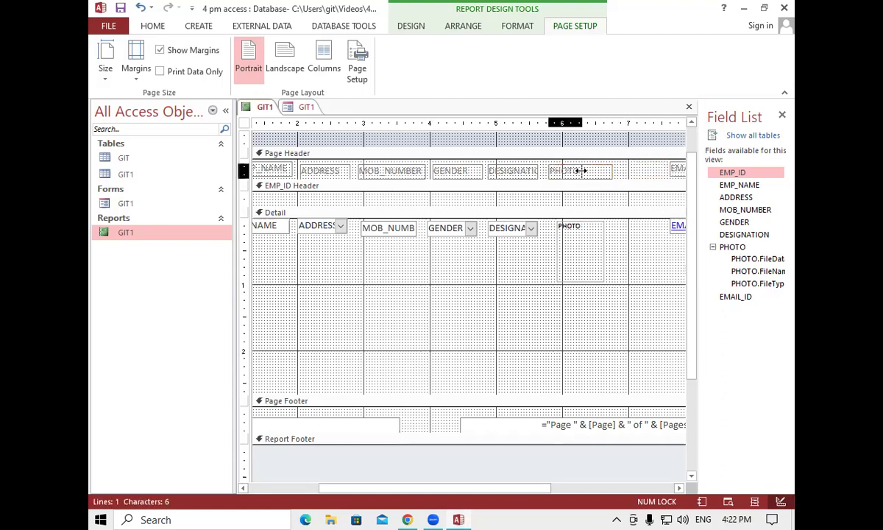
Step: Move the EMAIL_ID heading left next to the PHOTO heading and widen it to show more of its text
{"action": "left_click", "coordinate": [680, 186]}
{"action": "left_click", "coordinate": [676, 170]}
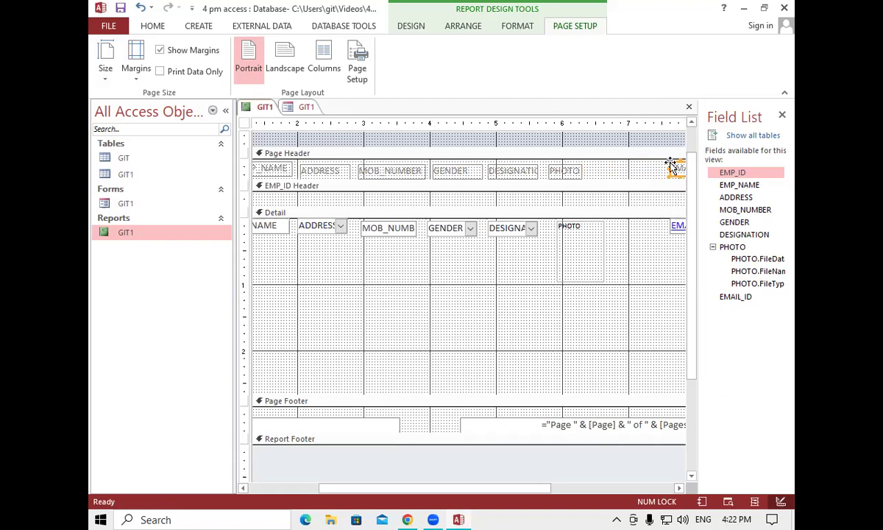
{"action": "mouse_move", "coordinate": [674, 169]}
{"action": "left_mouse_down"}
{"action": "mouse_move", "coordinate": [648, 174]}
{"action": "mouse_move", "coordinate": [604, 163]}
{"action": "left_mouse_up"}
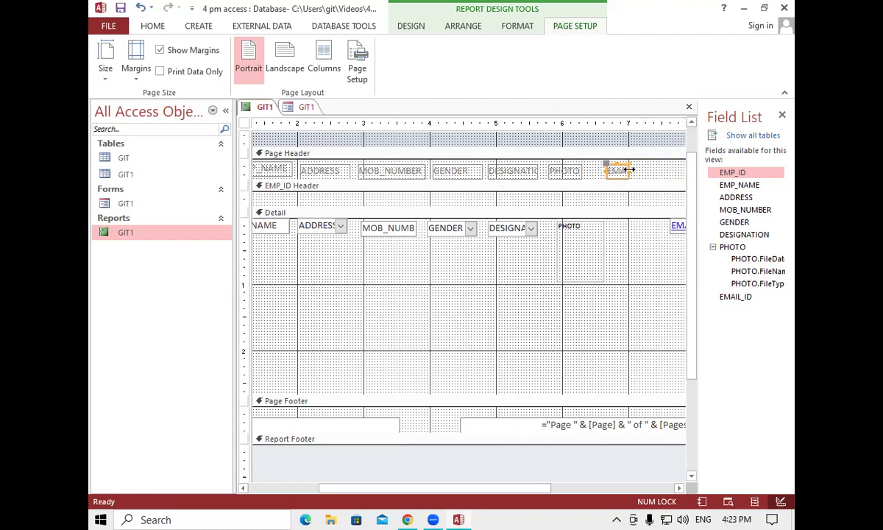
{"action": "double_click", "coordinate": [632, 169]}
Step: Move the EMAIL_ID value field left in the Detail section so it sits beside the PHOTO field
{"action": "left_click_drag", "start_coordinate": [523, 495], "coordinate": [572, 497]}
{"action": "left_click", "coordinate": [622, 225]}
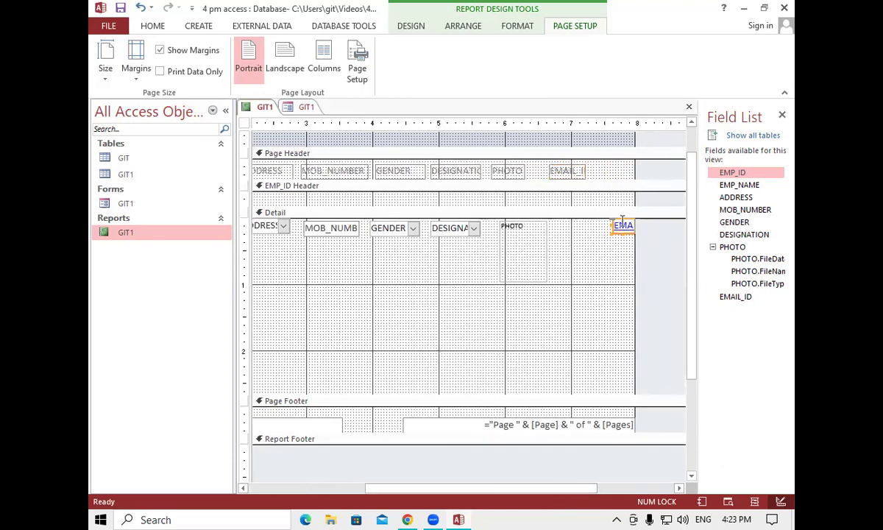
{"action": "left_click_drag", "start_coordinate": [613, 220], "coordinate": [563, 208]}
{"action": "left_click", "coordinate": [584, 352]}
{"action": "left_click_drag", "start_coordinate": [578, 488], "coordinate": [419, 489]}
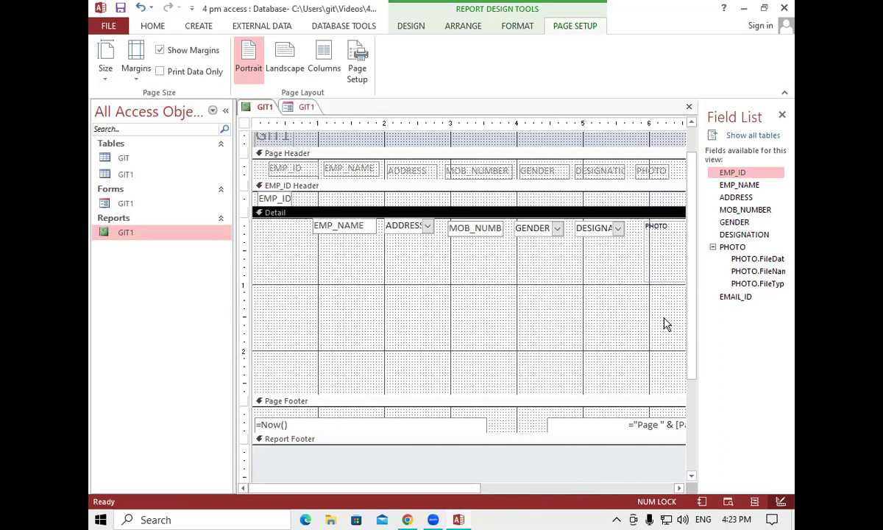
Step: Try to reduce the report's width by pulling its right edge in towards the EMAIL_ID column
{"action": "left_click_drag", "start_coordinate": [473, 488], "coordinate": [621, 495]}
{"action": "left_click_drag", "start_coordinate": [607, 291], "coordinate": [561, 291]}
{"action": "left_click", "coordinate": [619, 300]}
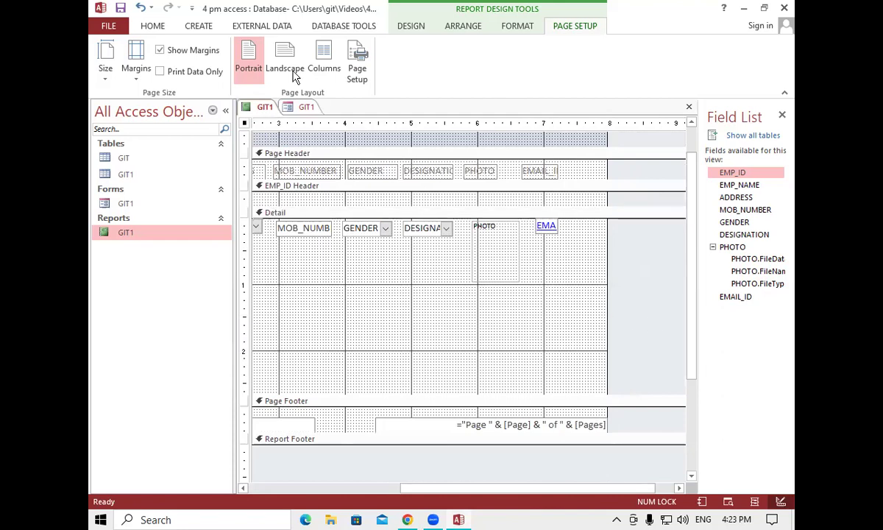
Step: Save the design changes to the GIT1 report
{"action": "right_click", "coordinate": [272, 109]}
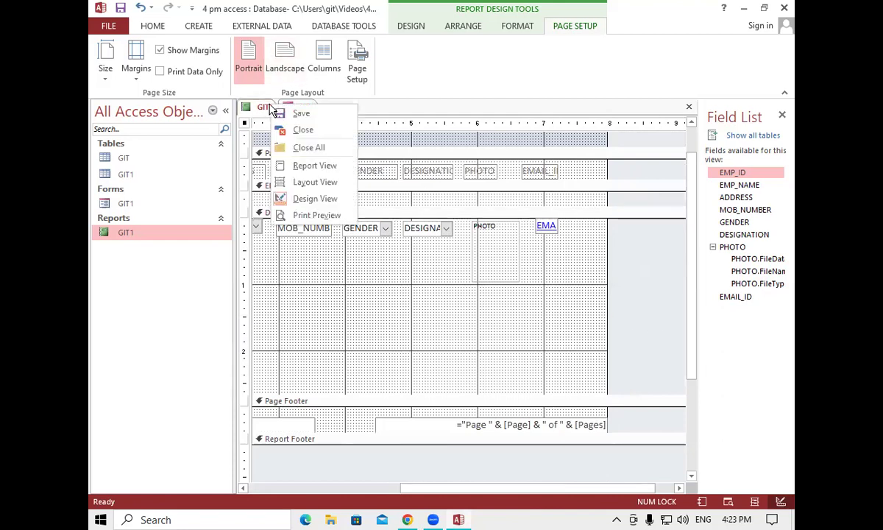
{"action": "left_click", "coordinate": [290, 116]}
{"action": "left_click_drag", "start_coordinate": [638, 491], "coordinate": [400, 474]}
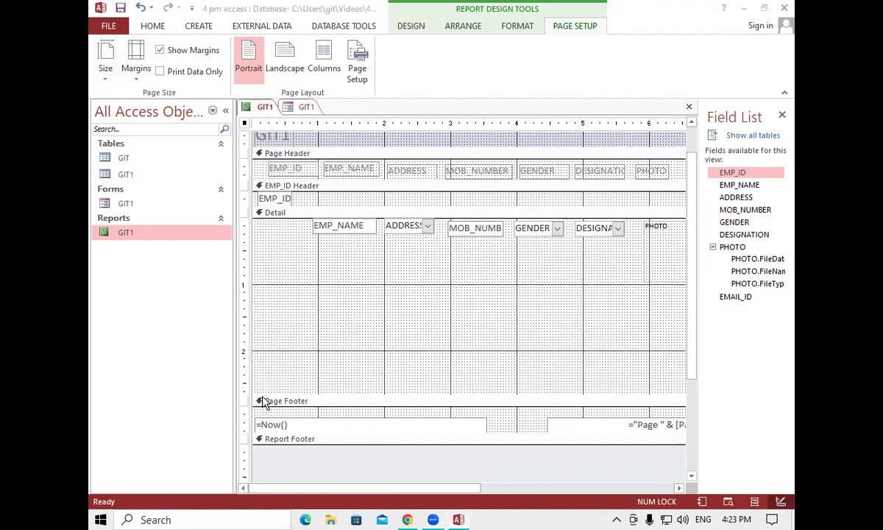
Step: Display the GIT1 report in Report View and check the column layout through to the last record
{"action": "left_click", "coordinate": [153, 27]}
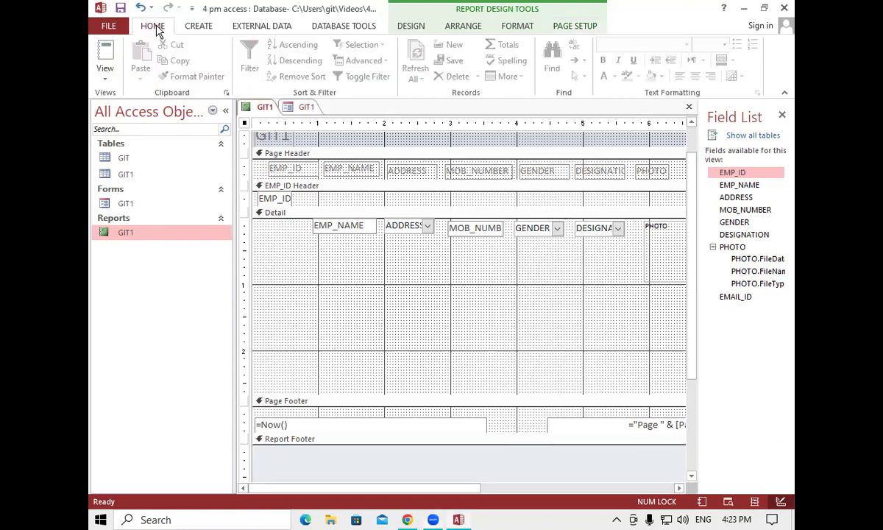
{"action": "left_click", "coordinate": [106, 76]}
{"action": "left_click", "coordinate": [122, 98]}
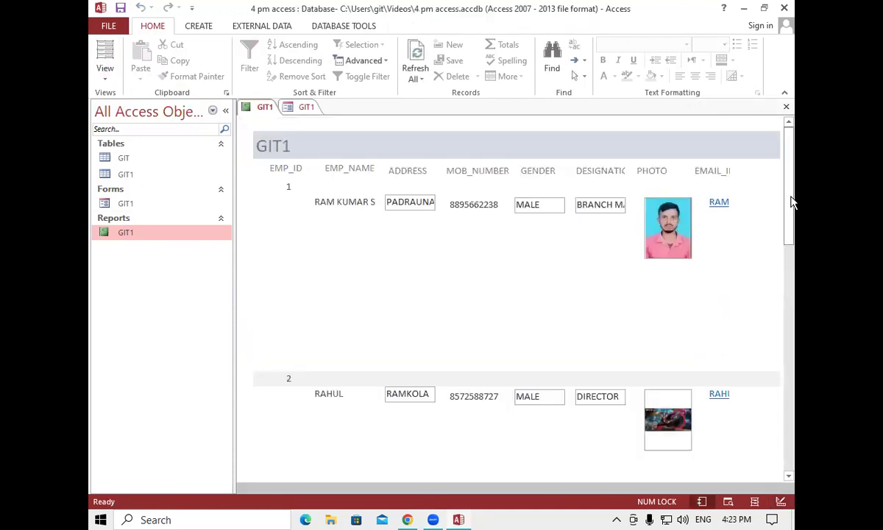
{"action": "scroll", "coordinate": [791, 202], "scroll_direction": "down", "scroll_amount": 3}
{"action": "left_click_drag", "start_coordinate": [794, 211], "coordinate": [794, 414]}
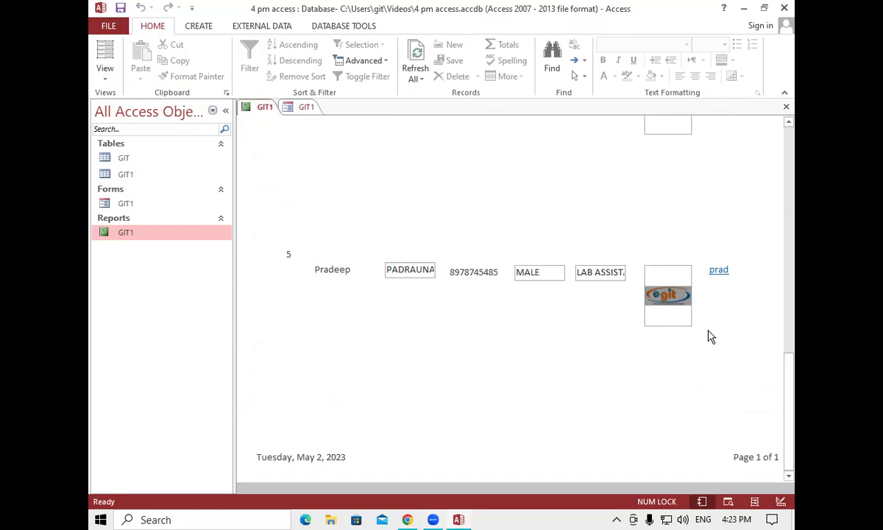
Step: Switch the GIT1 report to Layout View
{"action": "left_click", "coordinate": [106, 80]}
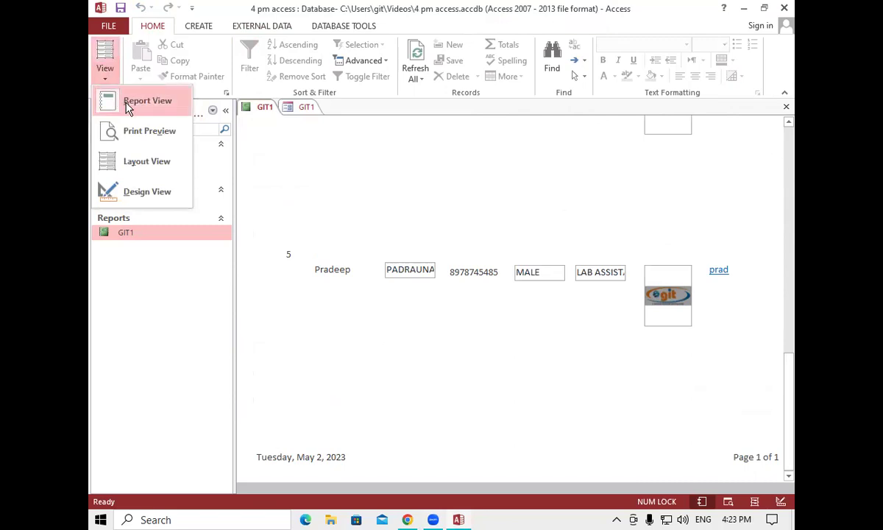
{"action": "left_click", "coordinate": [154, 164]}
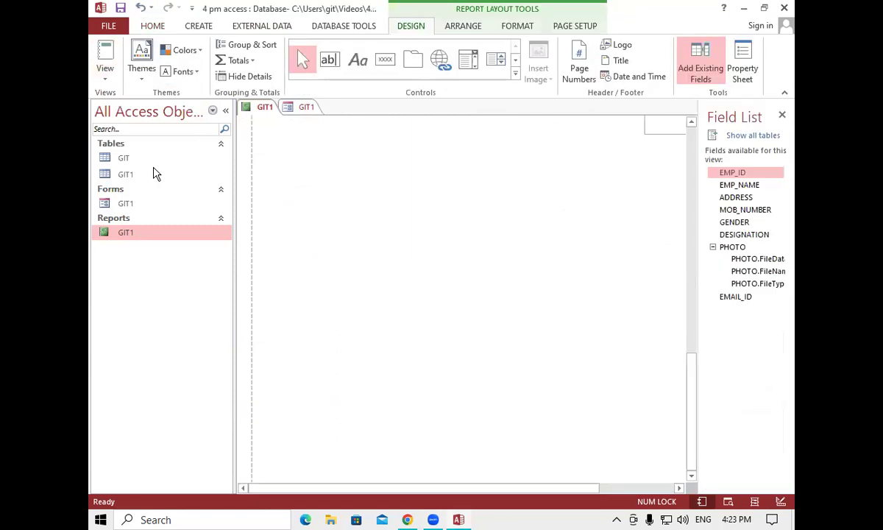
Step: Switch the GIT1 report from Layout View to Design View
{"action": "left_click", "coordinate": [315, 270]}
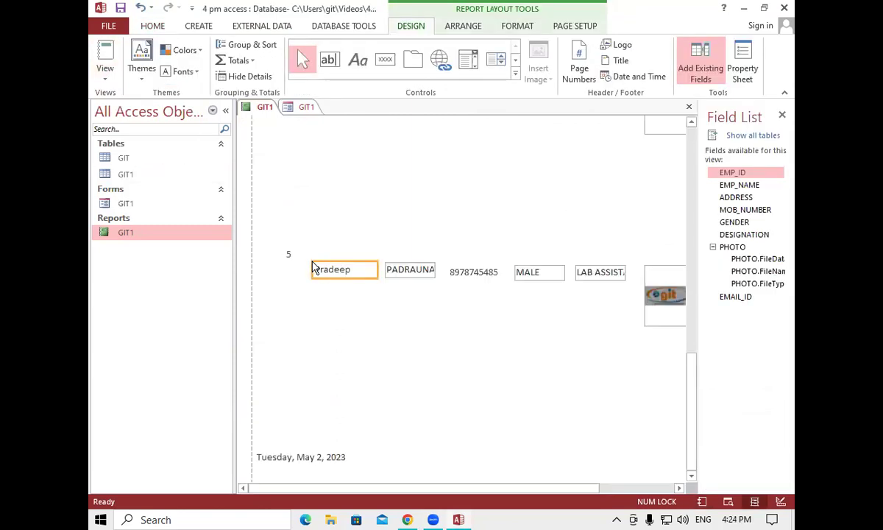
{"action": "left_click", "coordinate": [310, 262]}
{"action": "left_click", "coordinate": [331, 306]}
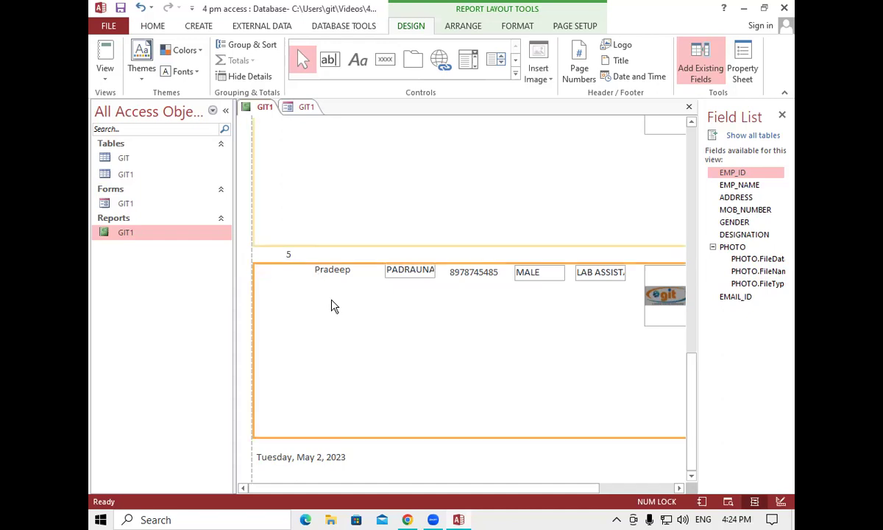
{"action": "left_click", "coordinate": [106, 74]}
{"action": "left_click", "coordinate": [150, 193]}
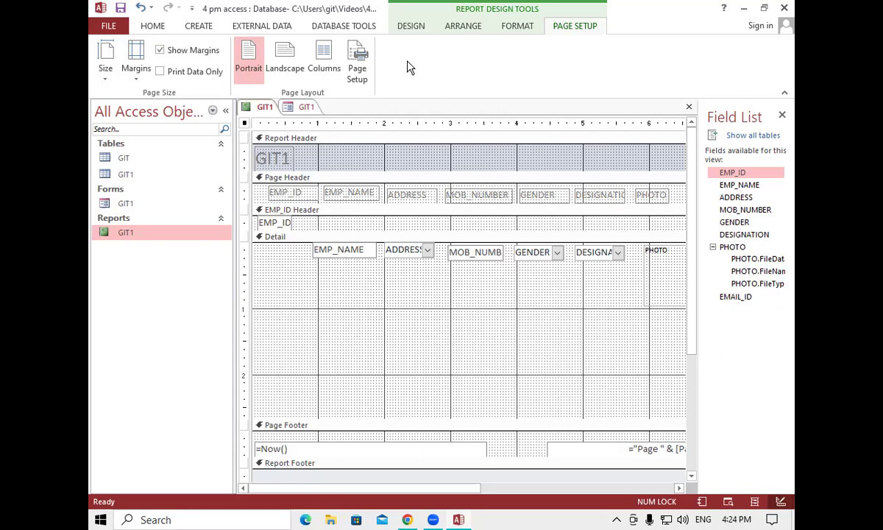
Step: Insert the adhar picture from the Pictures folder as a logo in the report header and enlarge it slightly downward
{"action": "left_click", "coordinate": [412, 29]}
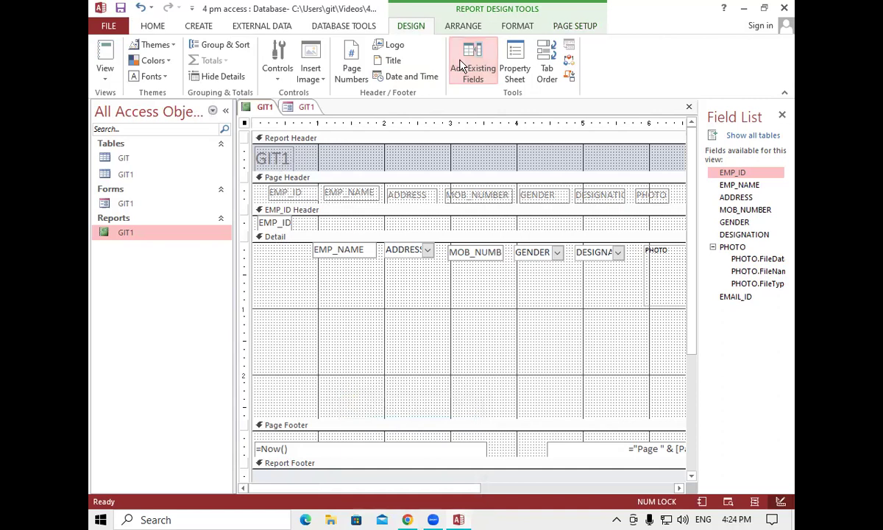
{"action": "left_click", "coordinate": [395, 47]}
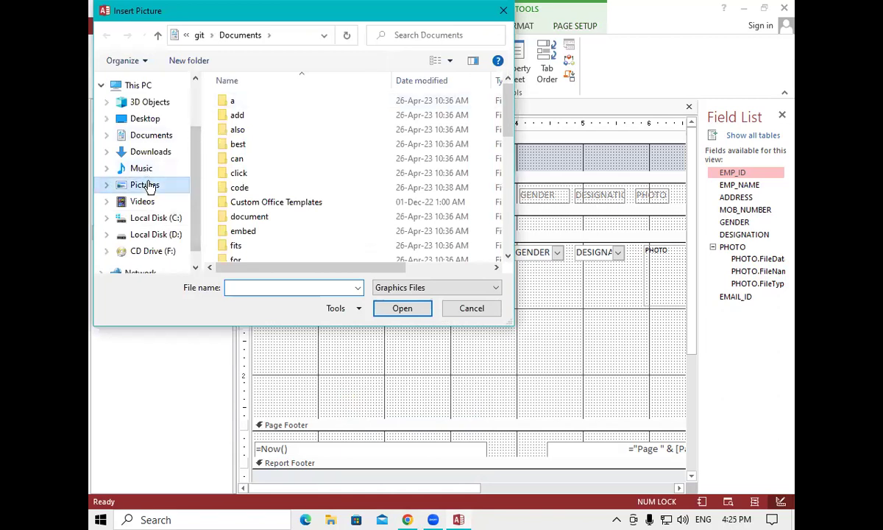
{"action": "left_click", "coordinate": [145, 185]}
{"action": "left_click", "coordinate": [247, 194]}
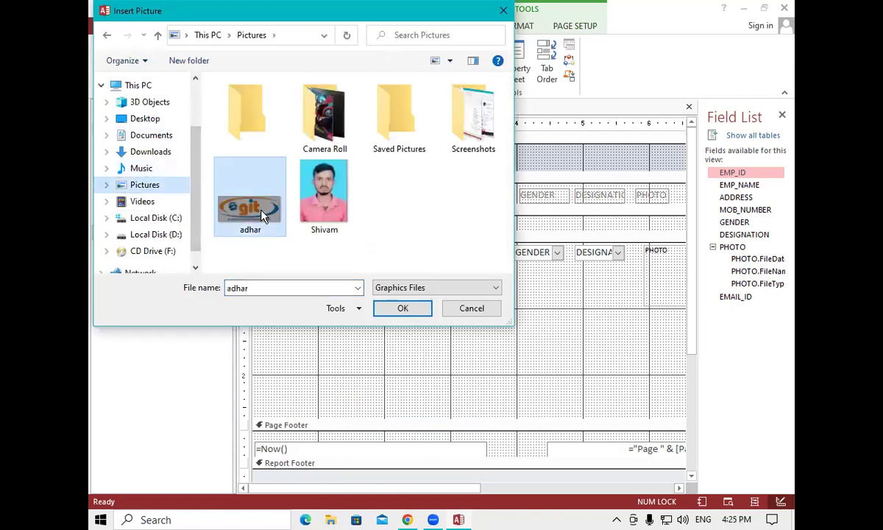
{"action": "left_click", "coordinate": [390, 309]}
{"action": "mouse_move", "coordinate": [283, 156]}
{"action": "left_mouse_down"}
{"action": "mouse_move", "coordinate": [302, 159]}
{"action": "mouse_move", "coordinate": [288, 172]}
{"action": "left_mouse_up"}
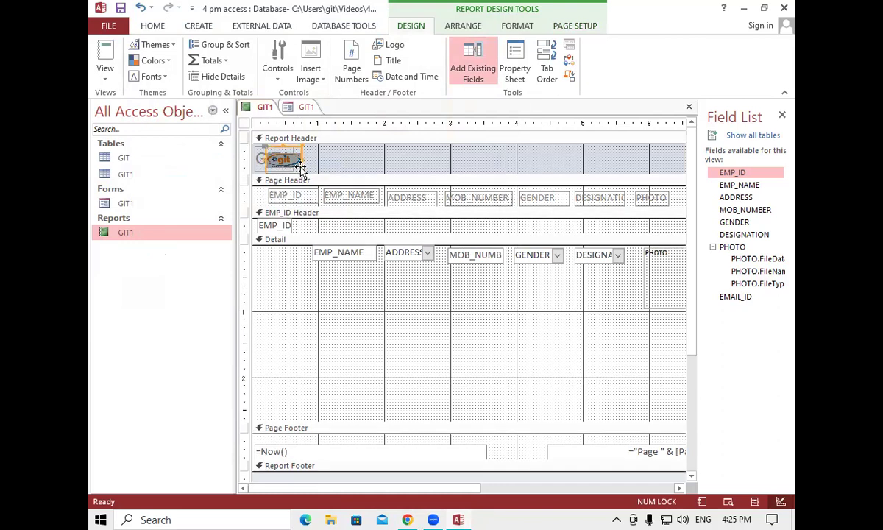
{"action": "left_click", "coordinate": [309, 171]}
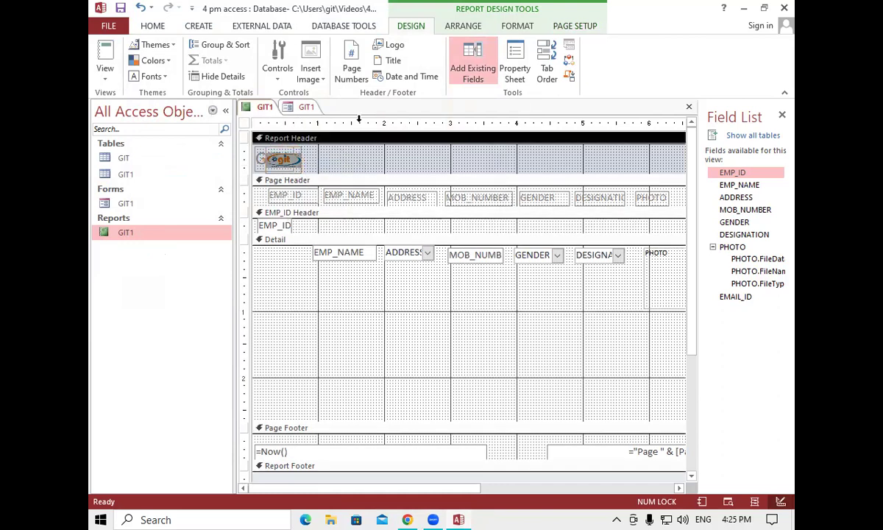
Step: Add a report header title beside the logo reading "Gayatri Institute Of Technology"
{"action": "left_click", "coordinate": [392, 61]}
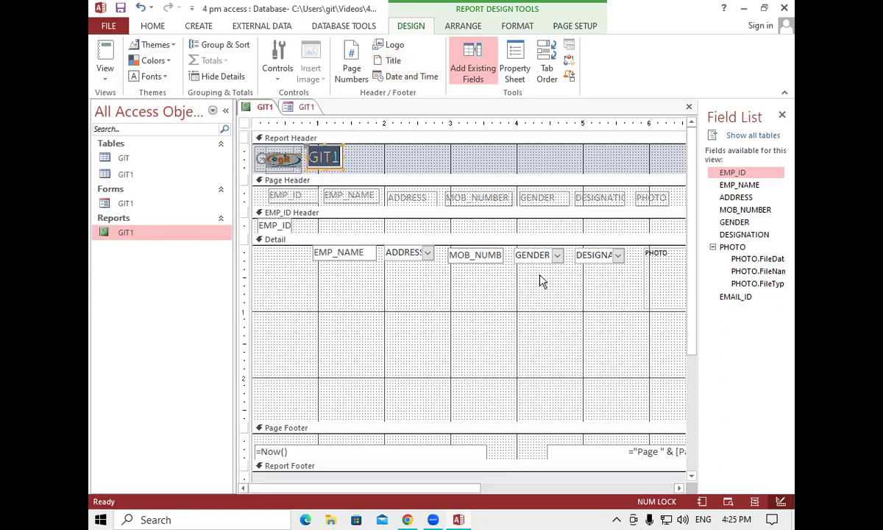
{"action": "type", "text": "Gayatri"}
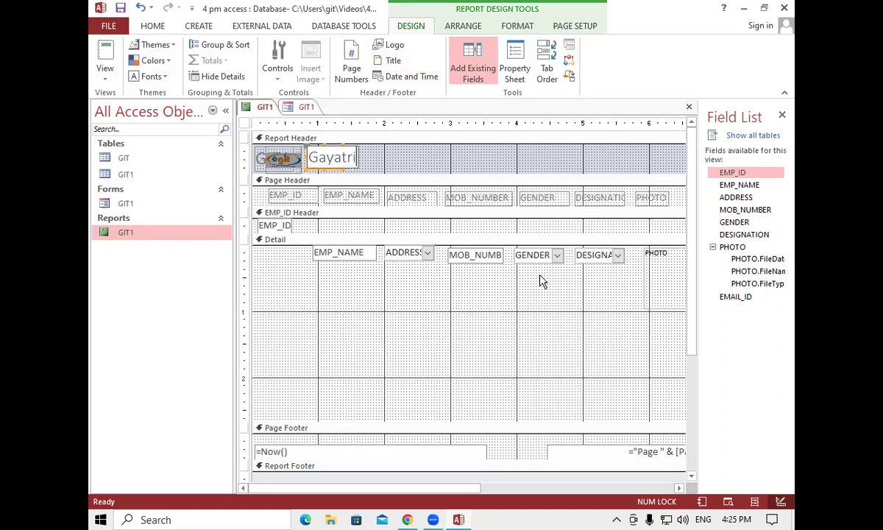
{"action": "type", "text": " Ins"}
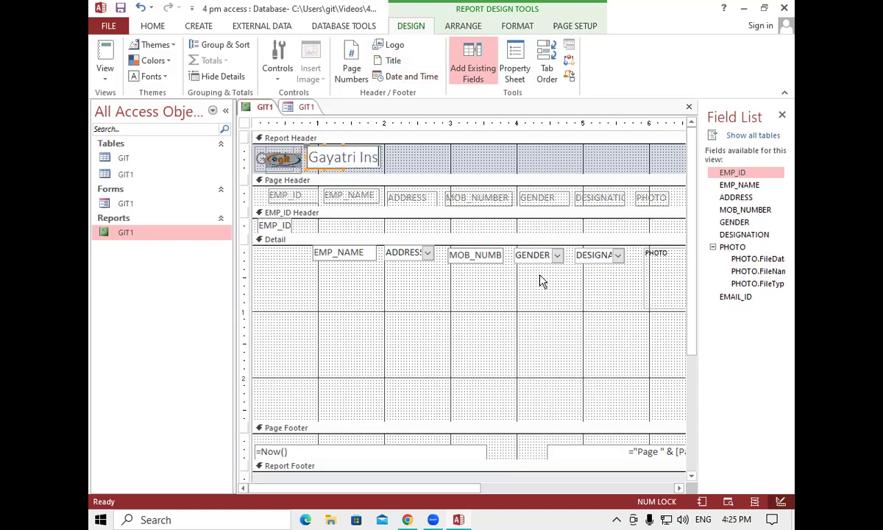
{"action": "type", "text": "titu"}
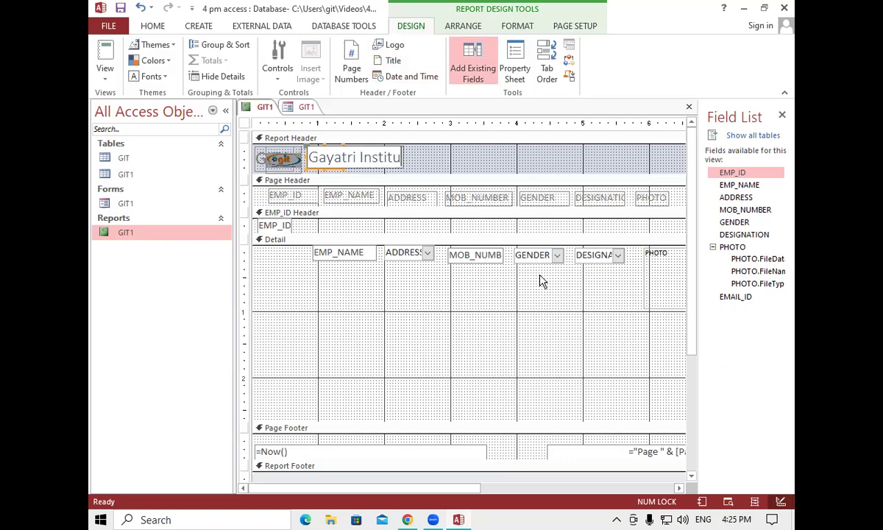
{"action": "type", "text": "te O"}
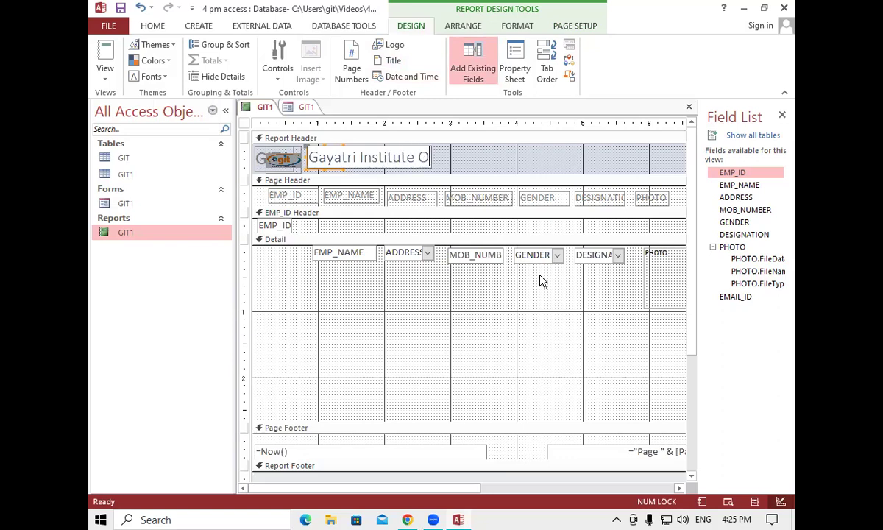
{"action": "type", "text": "f T"}
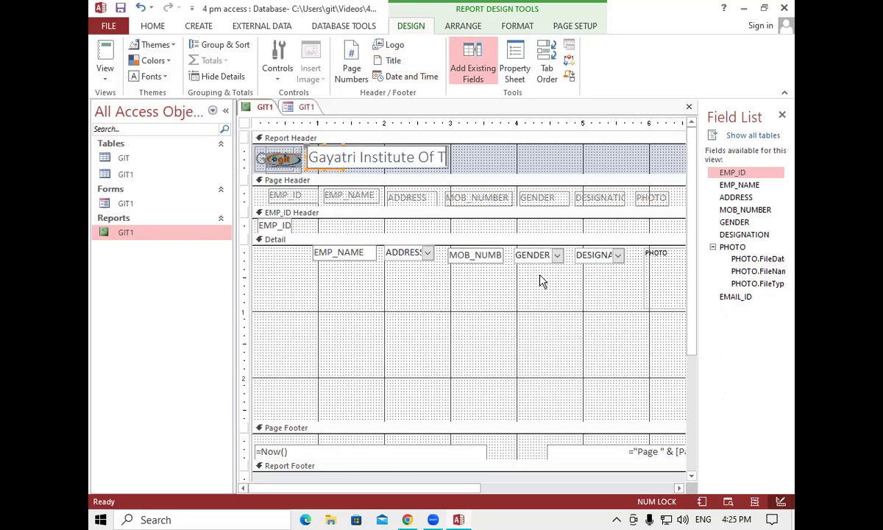
{"action": "type", "text": "echnology"}
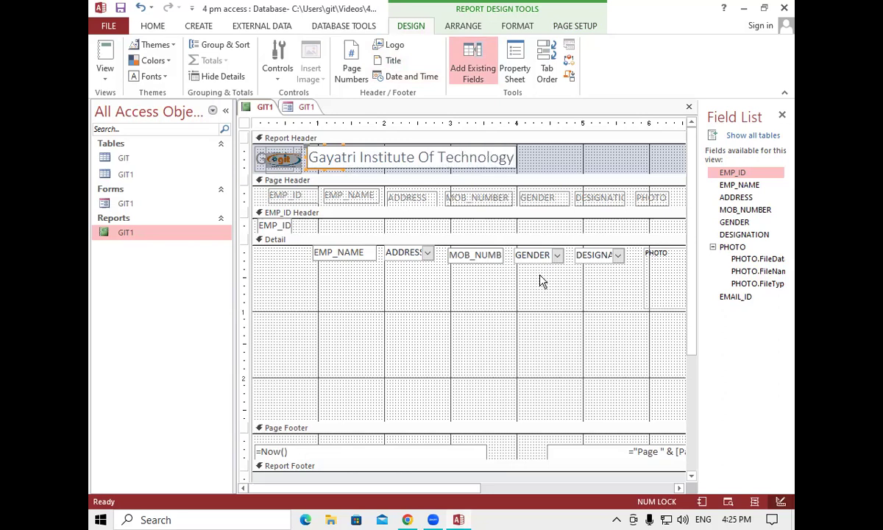
{"action": "left_click", "coordinate": [526, 167]}
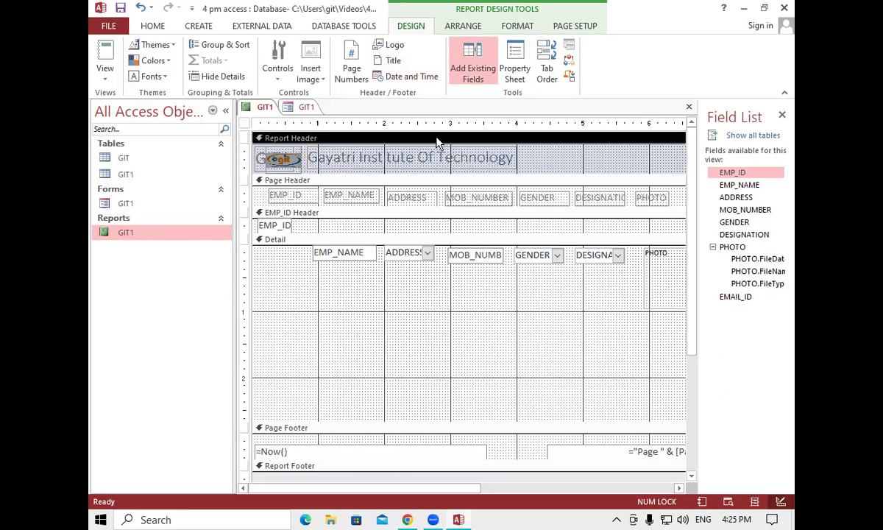
Step: Insert the long date and the time with seconds in the report header, and resize the date box to about 1.6 inches beside the title
{"action": "left_click", "coordinate": [425, 81]}
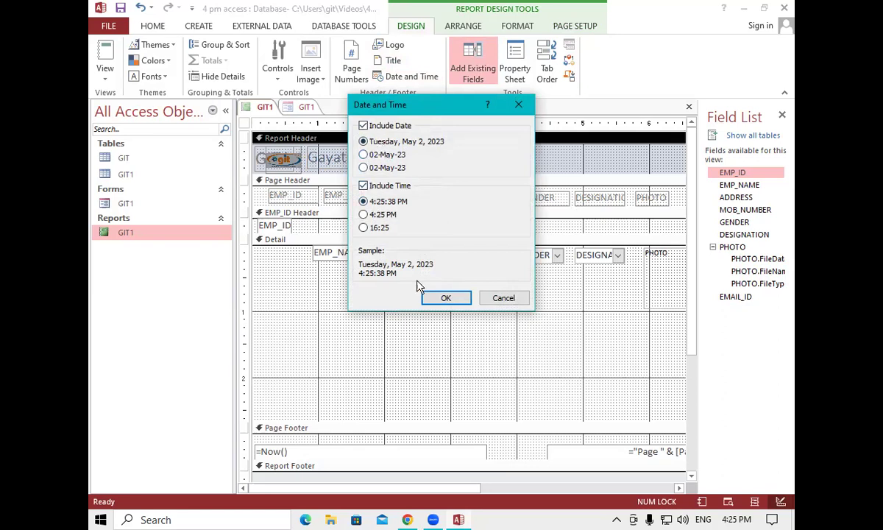
{"action": "left_click", "coordinate": [434, 297]}
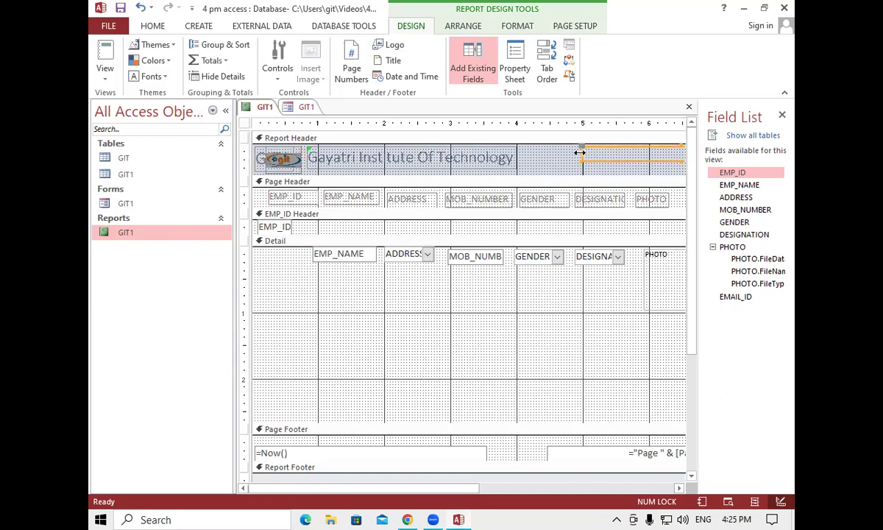
{"action": "left_click_drag", "start_coordinate": [581, 149], "coordinate": [528, 151]}
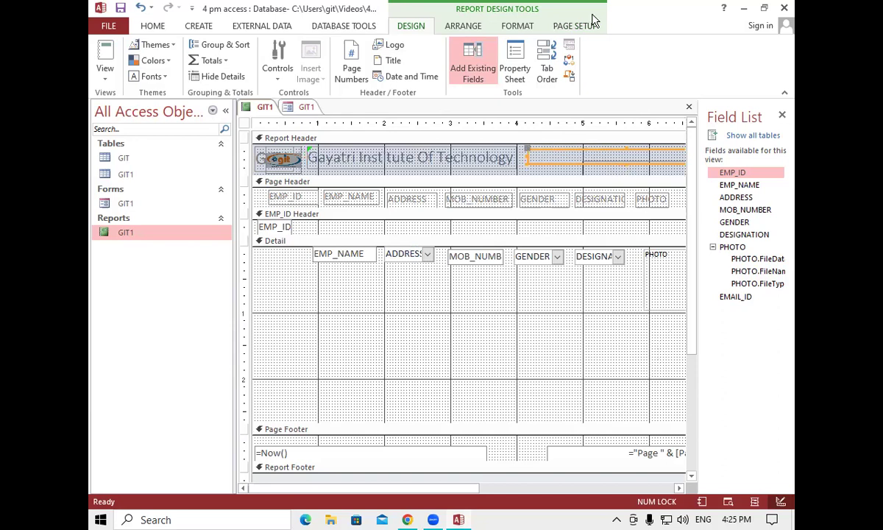
{"action": "left_click_drag", "start_coordinate": [450, 487], "coordinate": [502, 488]}
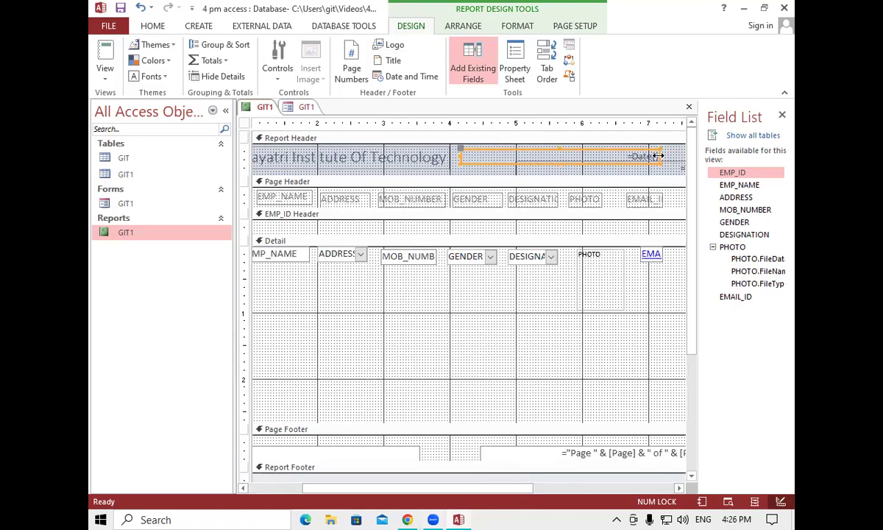
{"action": "left_click_drag", "start_coordinate": [583, 154], "coordinate": [562, 153]}
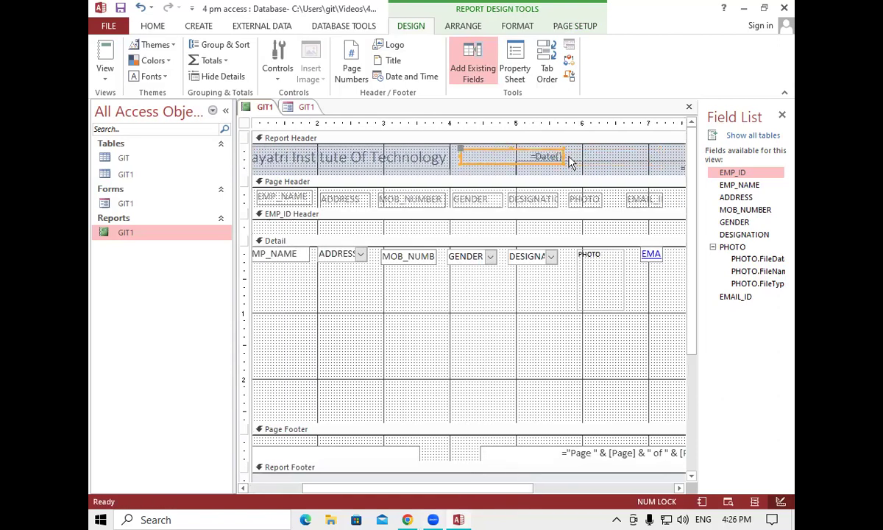
{"action": "left_click", "coordinate": [589, 151]}
Step: Place the time box just below the date box and shorten it to about 1.4 inches, starting near the 4-inch mark
{"action": "left_click_drag", "start_coordinate": [519, 487], "coordinate": [597, 487]}
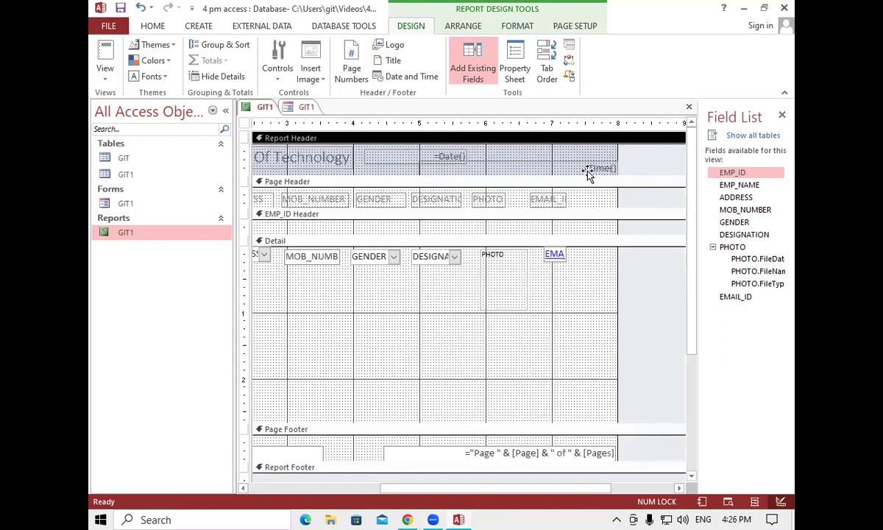
{"action": "left_click", "coordinate": [552, 158]}
{"action": "left_click_drag", "start_coordinate": [417, 163], "coordinate": [355, 170]}
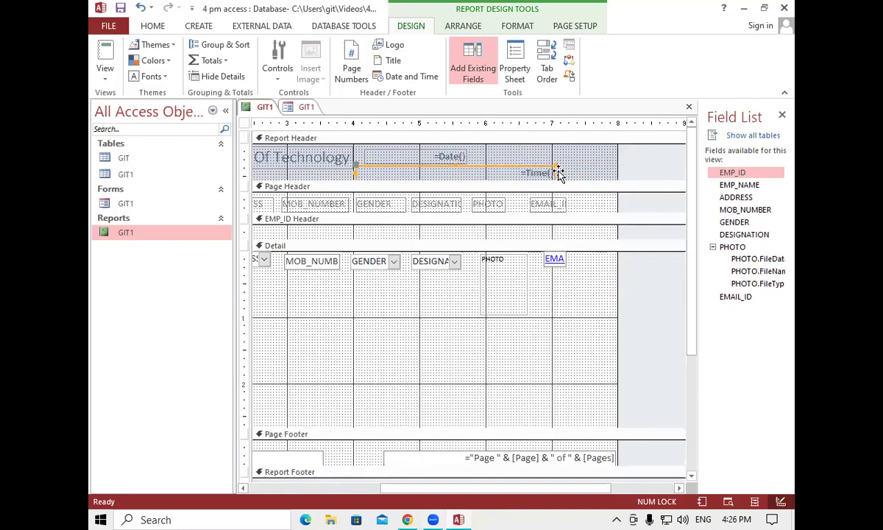
{"action": "left_click_drag", "start_coordinate": [555, 173], "coordinate": [445, 171]}
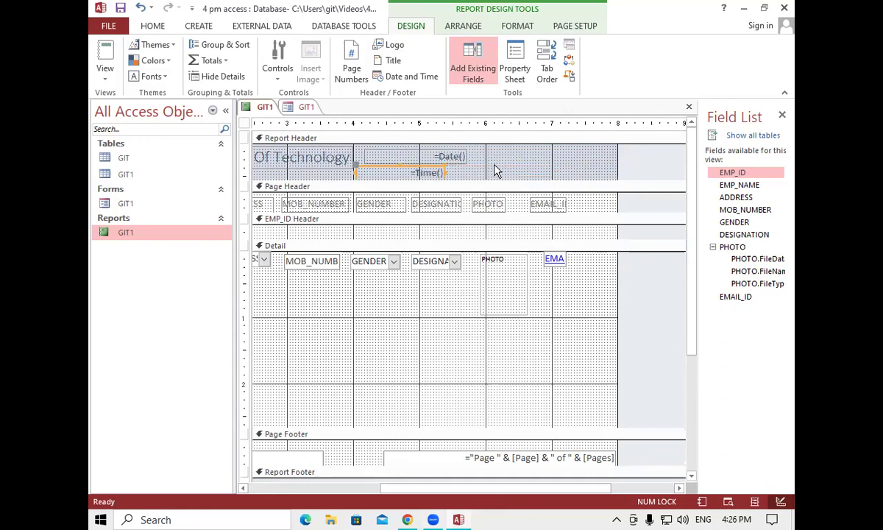
{"action": "left_click", "coordinate": [495, 170]}
{"action": "left_click_drag", "start_coordinate": [577, 490], "coordinate": [428, 474]}
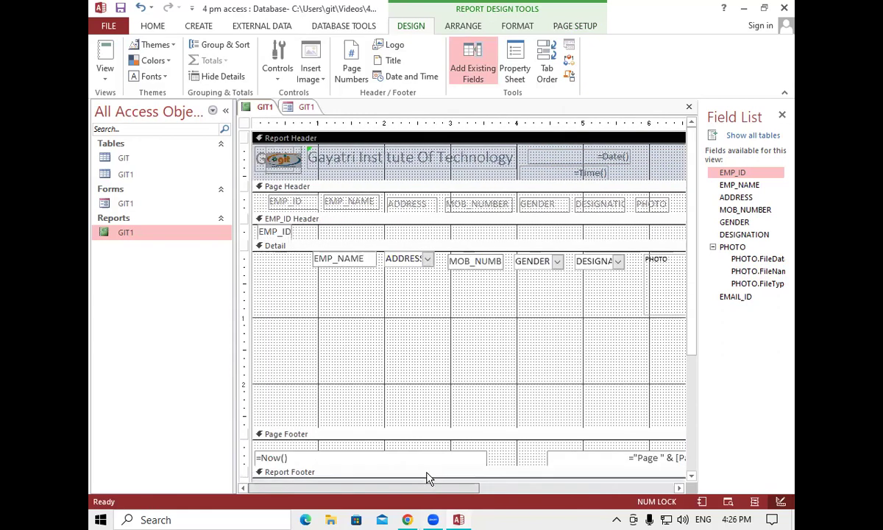
Step: Extend the right edges of the date and time boxes to about the 6-inch mark
{"action": "left_click", "coordinate": [626, 155]}
{"action": "left_click_drag", "start_coordinate": [630, 156], "coordinate": [648, 173]}
{"action": "left_click", "coordinate": [604, 173]}
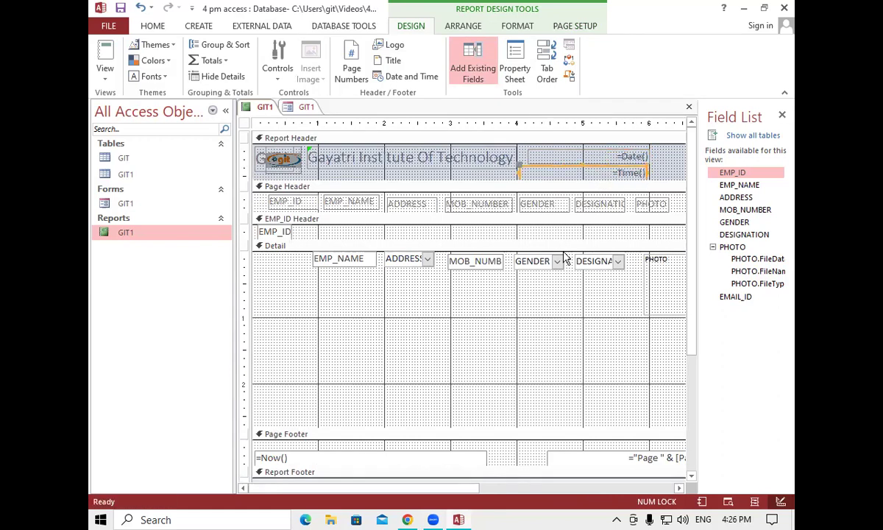
{"action": "left_click", "coordinate": [554, 309]}
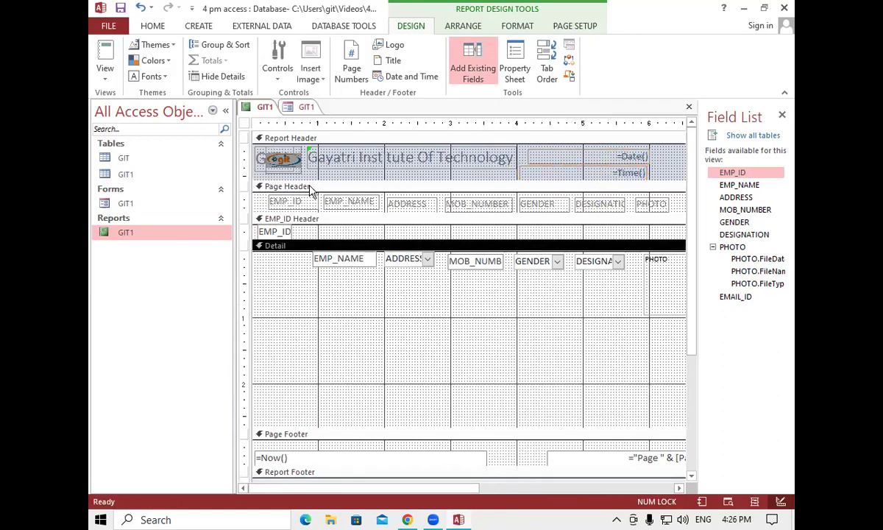
Step: Save the GIT1 report and check its header and records in Report View
{"action": "right_click", "coordinate": [263, 108]}
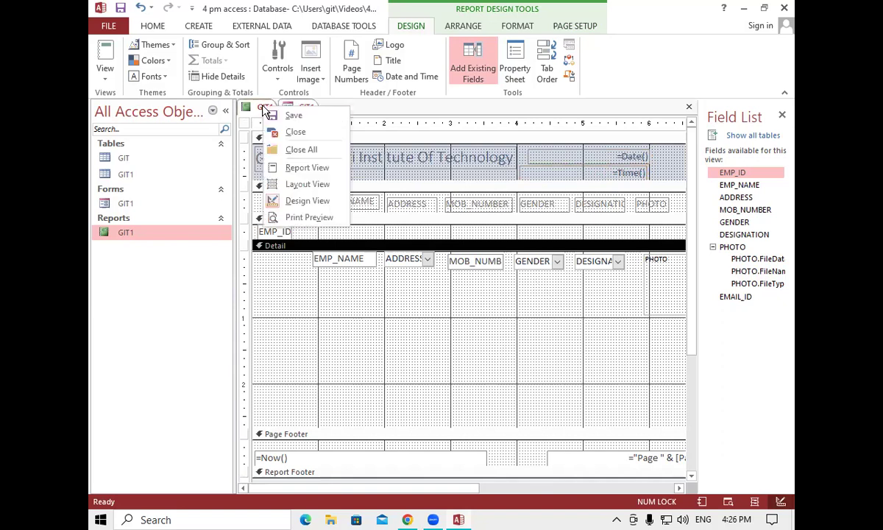
{"action": "left_click", "coordinate": [266, 115]}
{"action": "left_click", "coordinate": [105, 80]}
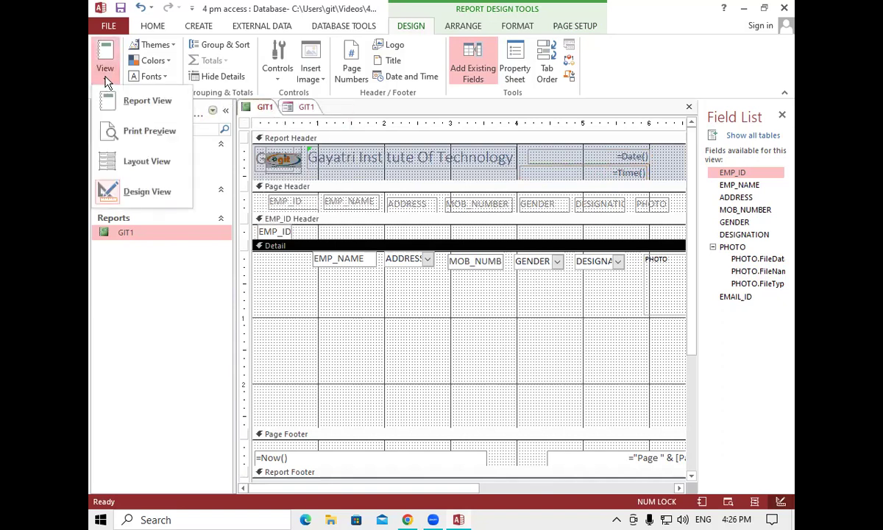
{"action": "left_click", "coordinate": [112, 98]}
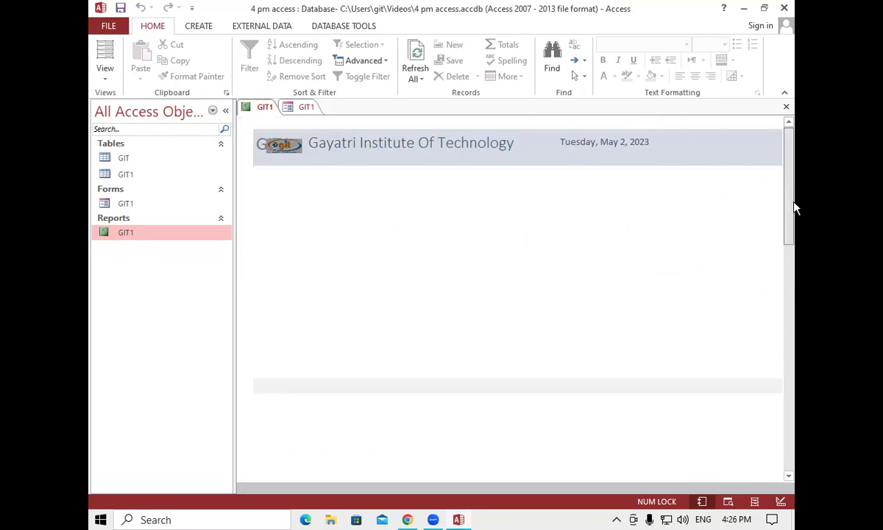
{"action": "scroll", "coordinate": [795, 230], "scroll_direction": "down", "scroll_amount": 2}
{"action": "scroll", "coordinate": [795, 230], "scroll_direction": "down", "scroll_amount": 5}
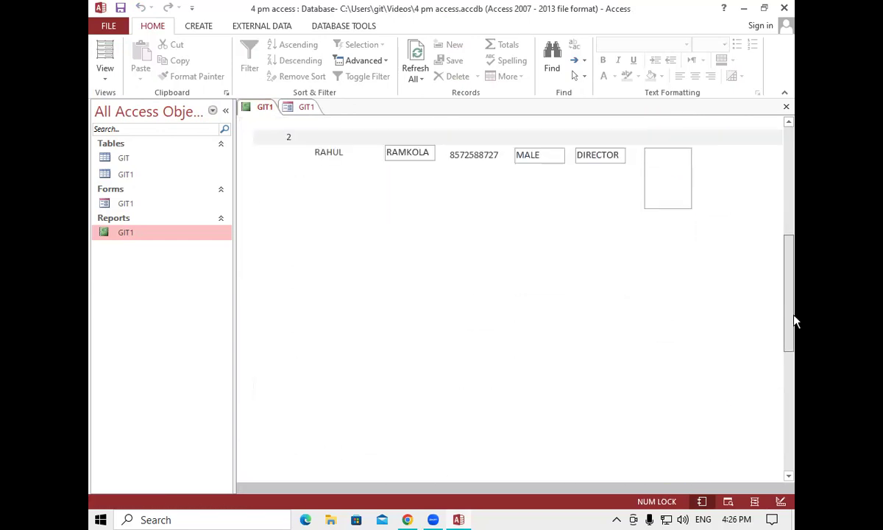
{"action": "left_click_drag", "start_coordinate": [794, 295], "coordinate": [795, 138]}
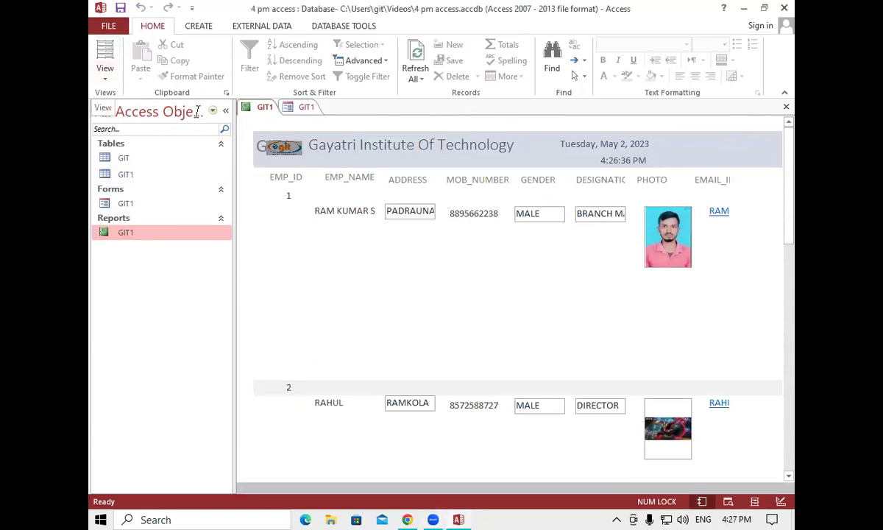
Step: Delete the leftover label overlapping the logo in the report header in Design View, and save the GIT1 report
{"action": "left_click", "coordinate": [106, 81]}
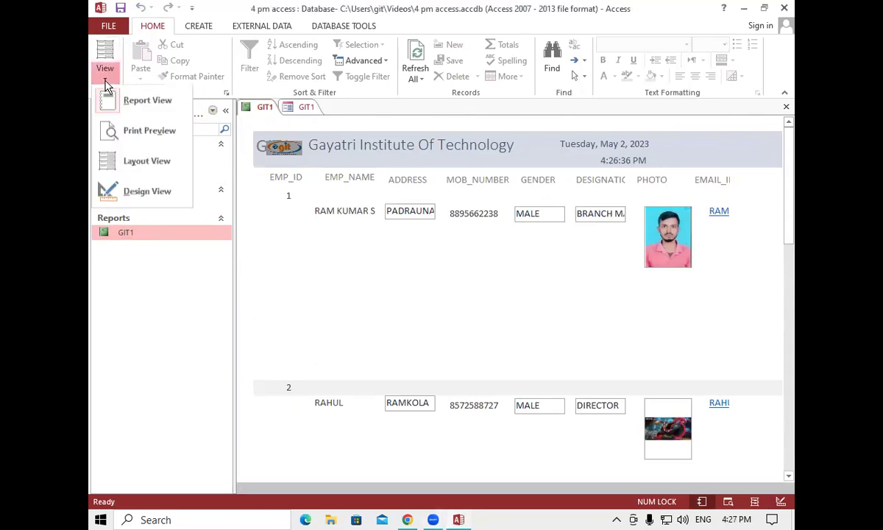
{"action": "left_click", "coordinate": [130, 189]}
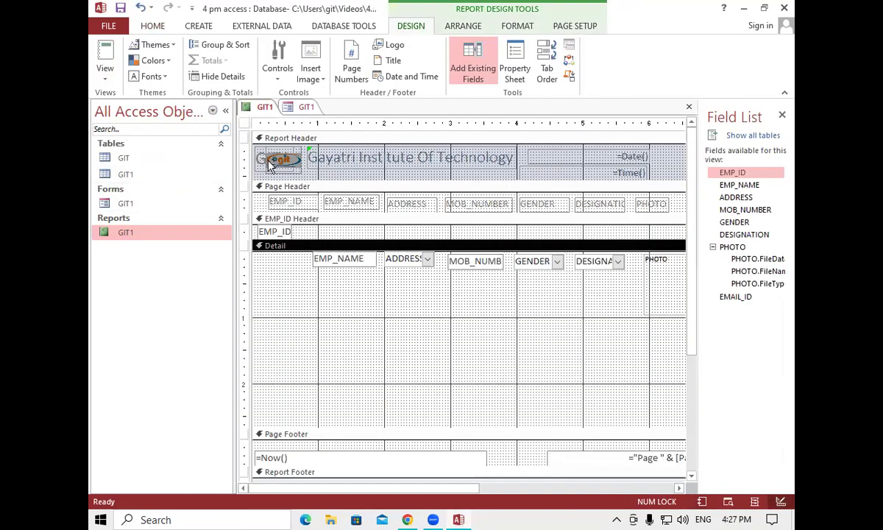
{"action": "left_click", "coordinate": [261, 157]}
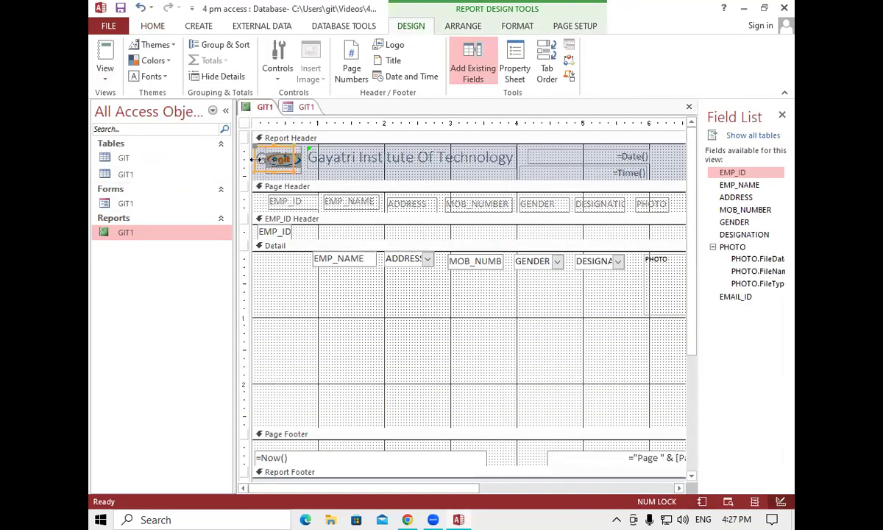
{"action": "left_click", "coordinate": [258, 163]}
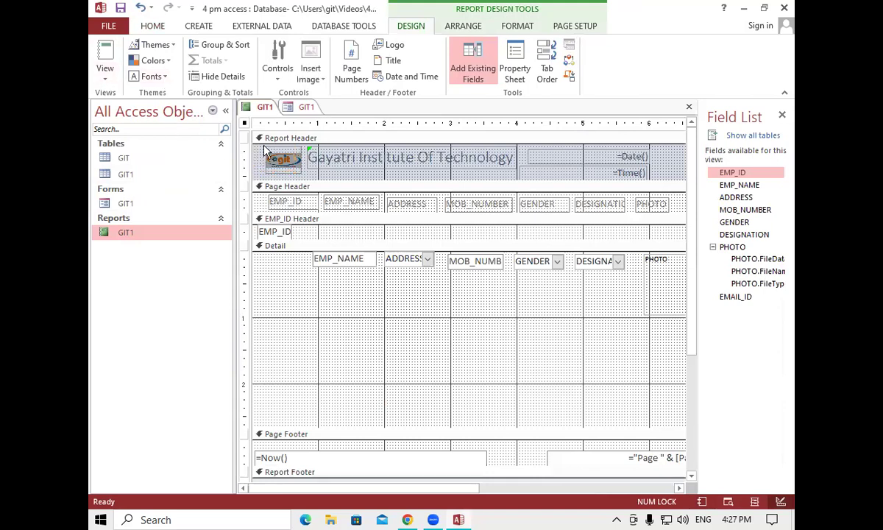
{"action": "right_click", "coordinate": [264, 108]}
{"action": "left_click", "coordinate": [266, 115]}
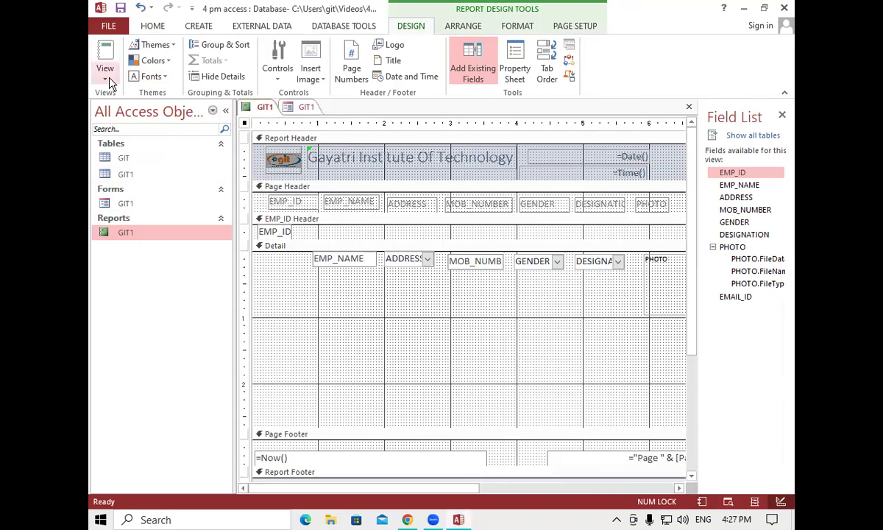
Step: Check the logo area of the report header in Report View and return the report to Design View
{"action": "left_click", "coordinate": [105, 74]}
{"action": "left_click", "coordinate": [138, 195]}
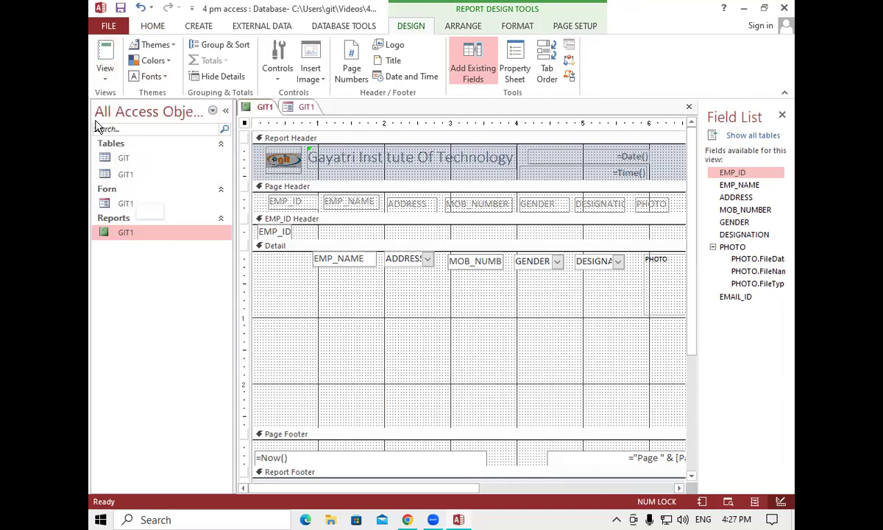
{"action": "left_click", "coordinate": [105, 73]}
{"action": "left_click", "coordinate": [134, 189]}
{"action": "left_click", "coordinate": [105, 74]}
{"action": "left_click", "coordinate": [140, 116]}
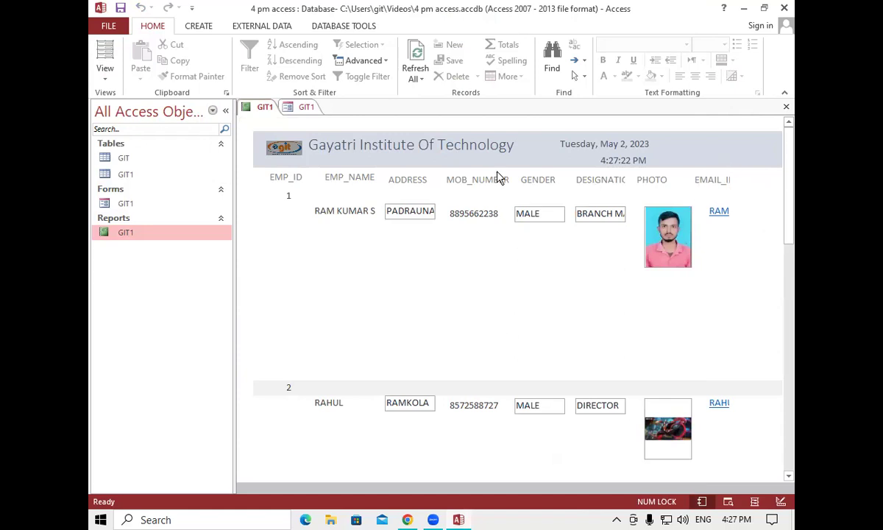
{"action": "left_click", "coordinate": [109, 77]}
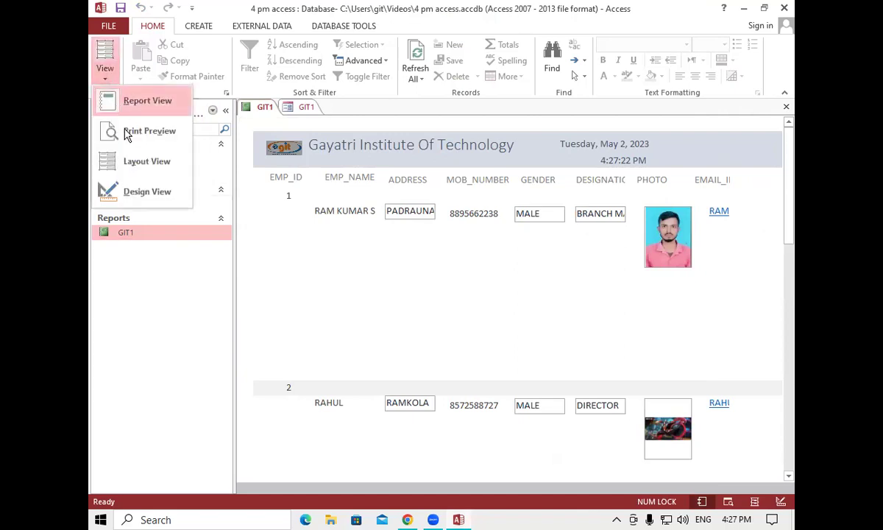
{"action": "left_click", "coordinate": [118, 187]}
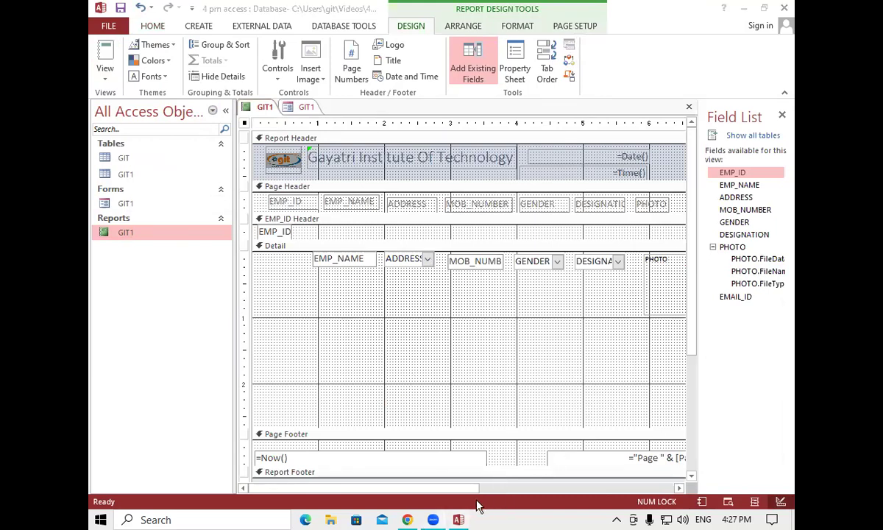
{"action": "left_click_drag", "start_coordinate": [468, 489], "coordinate": [500, 500]}
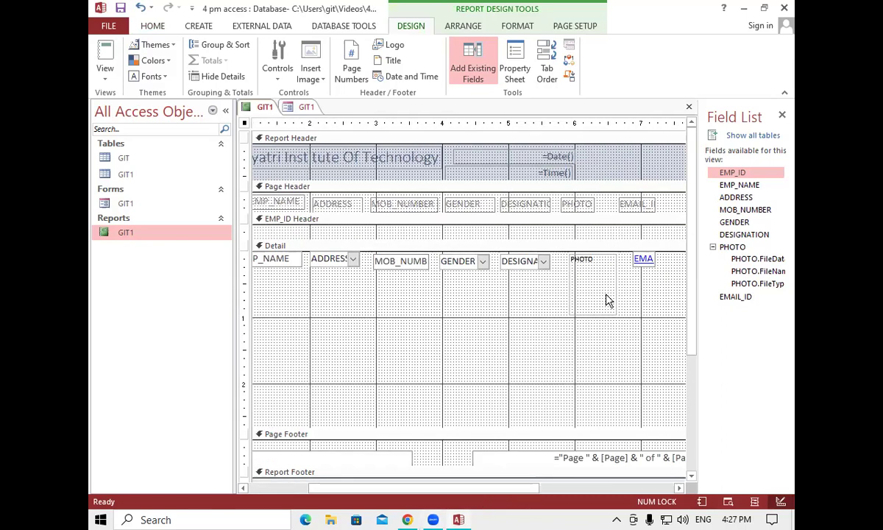
{"action": "left_click", "coordinate": [627, 204]}
{"action": "left_click_drag", "start_coordinate": [616, 199], "coordinate": [255, 295]}
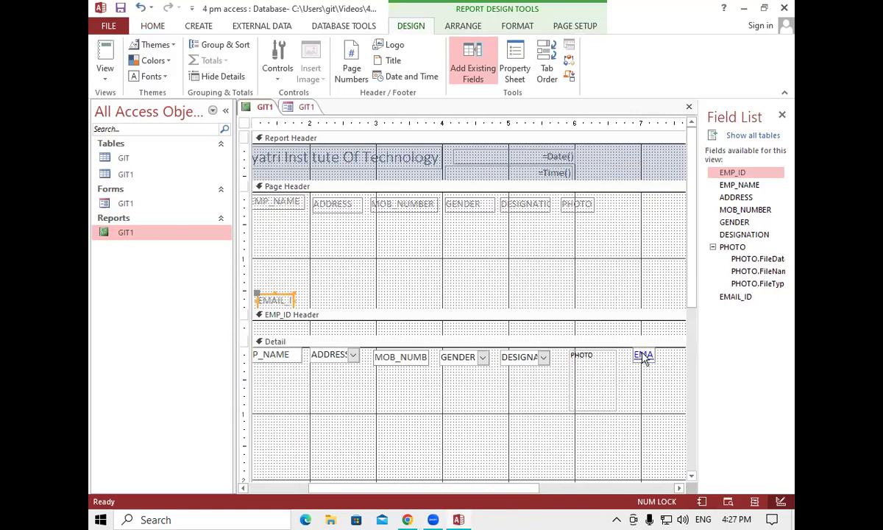
{"action": "left_click_drag", "start_coordinate": [642, 356], "coordinate": [616, 356]}
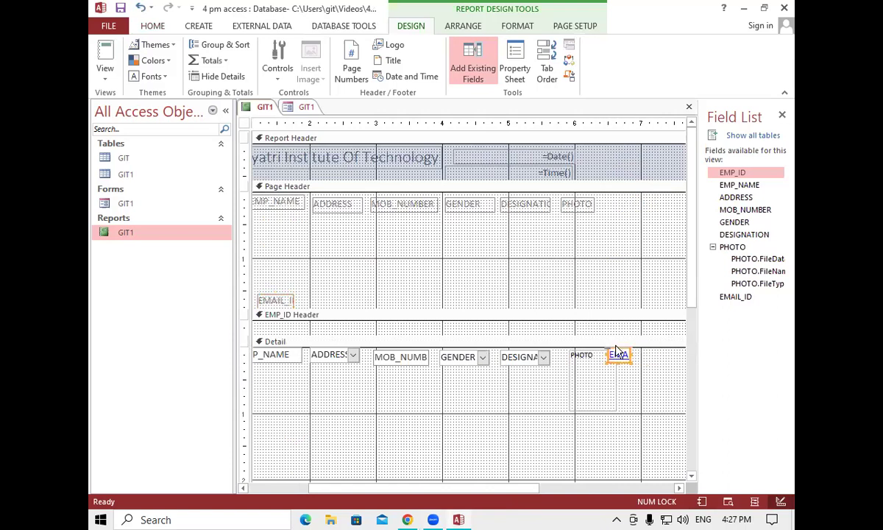
{"action": "left_click_drag", "start_coordinate": [532, 488], "coordinate": [601, 491]}
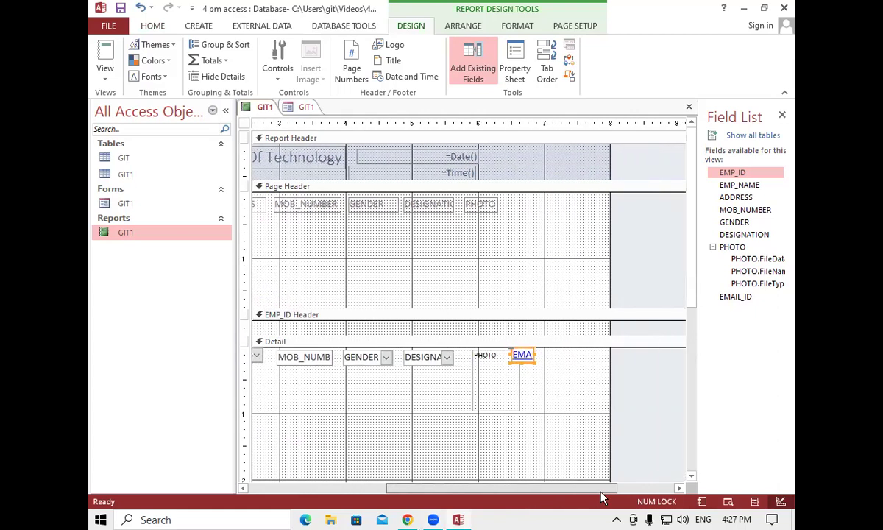
{"action": "left_click_drag", "start_coordinate": [548, 494], "coordinate": [492, 491]}
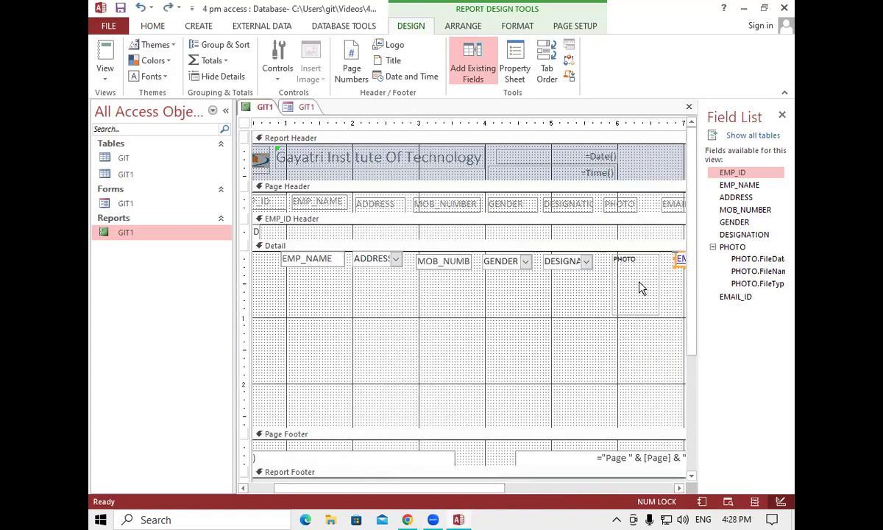
Step: Move the EMAIL_ID field below EMP_NAME near the 1-inch mark and widen it to about 0.7 inches
{"action": "left_click_drag", "start_coordinate": [676, 252], "coordinate": [289, 290]}
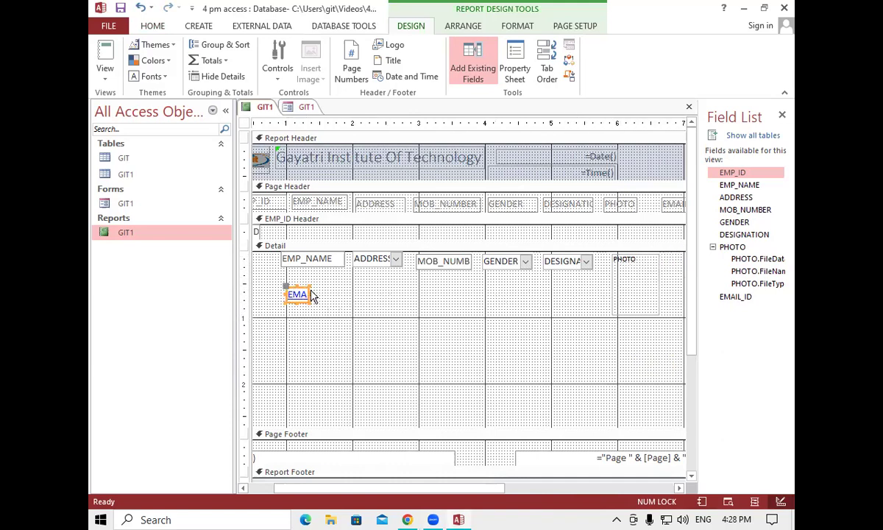
{"action": "left_click_drag", "start_coordinate": [309, 294], "coordinate": [292, 317]}
{"action": "left_click", "coordinate": [651, 205]}
{"action": "mouse_move", "coordinate": [646, 210]}
{"action": "left_mouse_down"}
{"action": "mouse_move", "coordinate": [461, 267]}
{"action": "mouse_move", "coordinate": [280, 288]}
{"action": "left_mouse_up"}
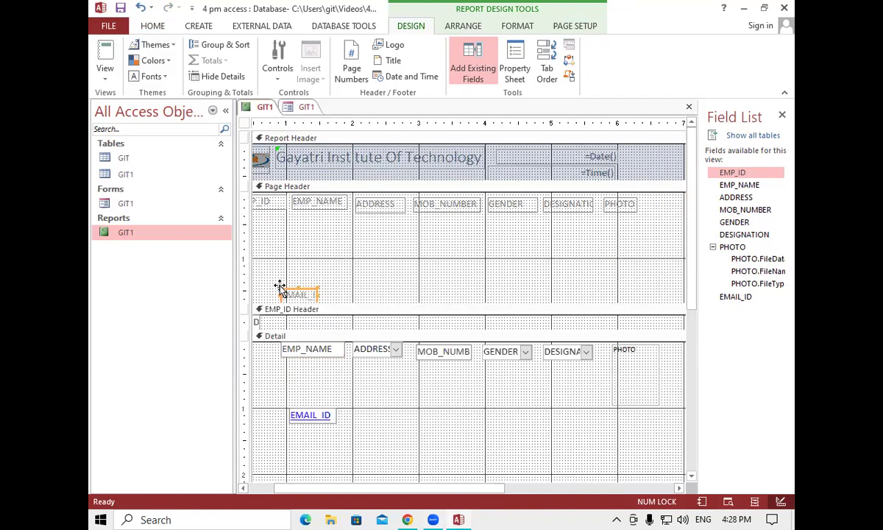
{"action": "key", "text": "ctrl+z"}
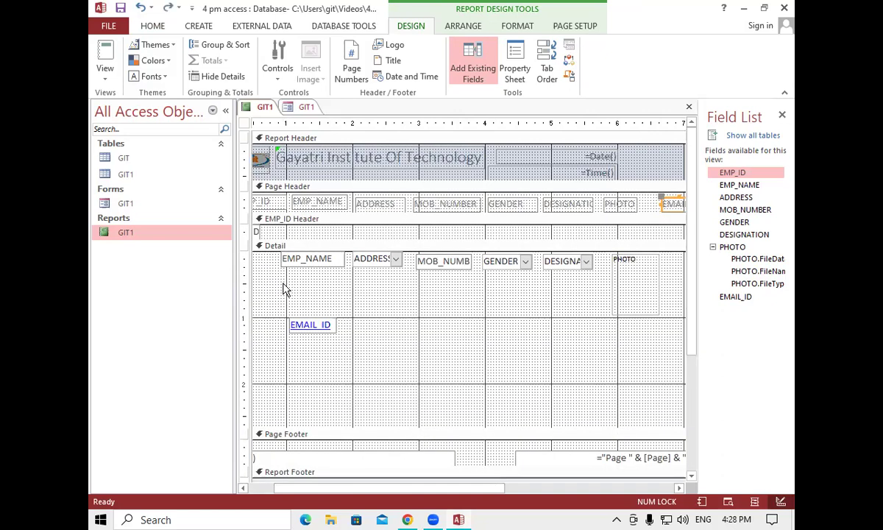
{"action": "left_click_drag", "start_coordinate": [661, 199], "coordinate": [520, 280]}
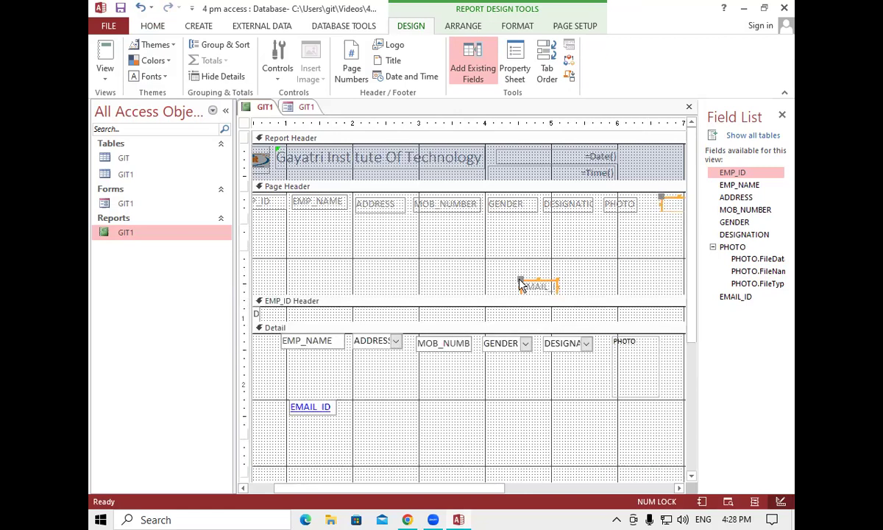
{"action": "key", "text": "ctrl+z"}
{"action": "left_click", "coordinate": [324, 321]}
{"action": "left_click_drag", "start_coordinate": [290, 317], "coordinate": [444, 299]}
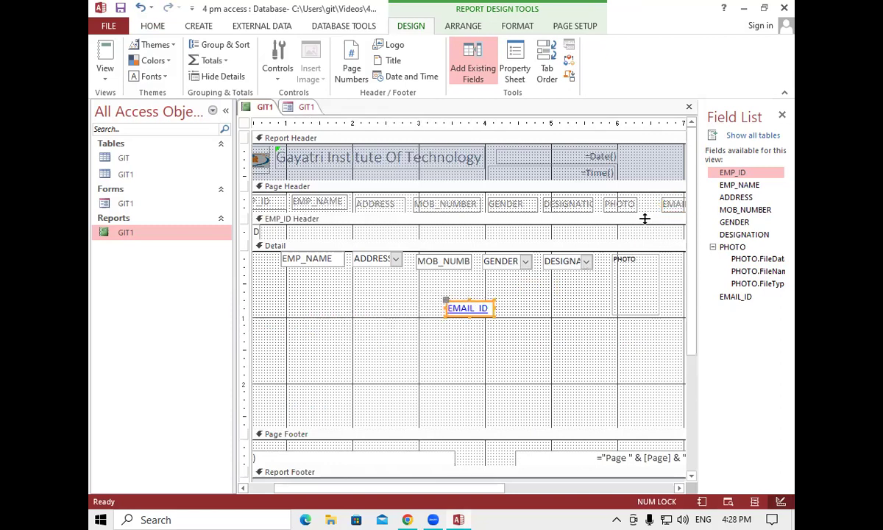
{"action": "left_click", "coordinate": [625, 193]}
{"action": "left_click_drag", "start_coordinate": [642, 212], "coordinate": [327, 298]}
{"action": "key", "text": "ctrl+z"}
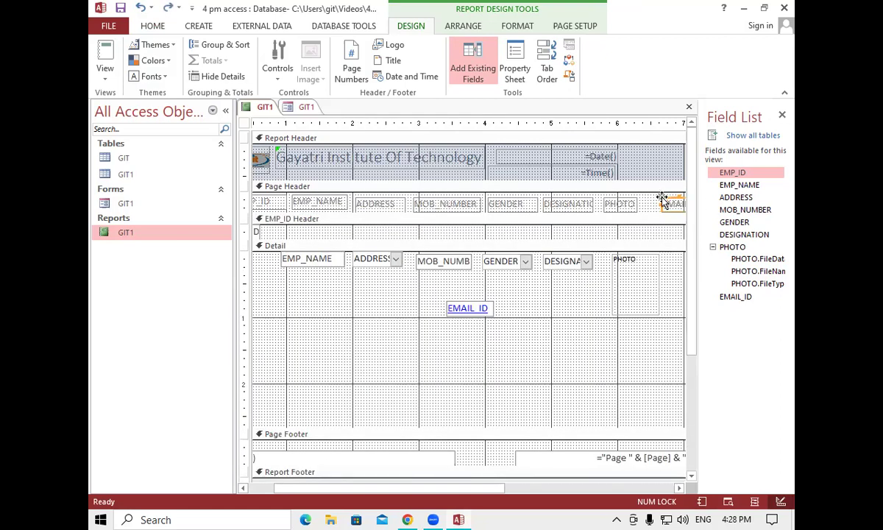
Step: Place the PHOTO field below DESIGNATION, and move the EMAIL_ID heading beside the PHOTO heading and its field beside DESIGNATION
{"action": "left_click", "coordinate": [619, 259]}
{"action": "left_click_drag", "start_coordinate": [612, 257], "coordinate": [560, 278]}
{"action": "left_click", "coordinate": [668, 200]}
{"action": "left_click_drag", "start_coordinate": [659, 198], "coordinate": [643, 200]}
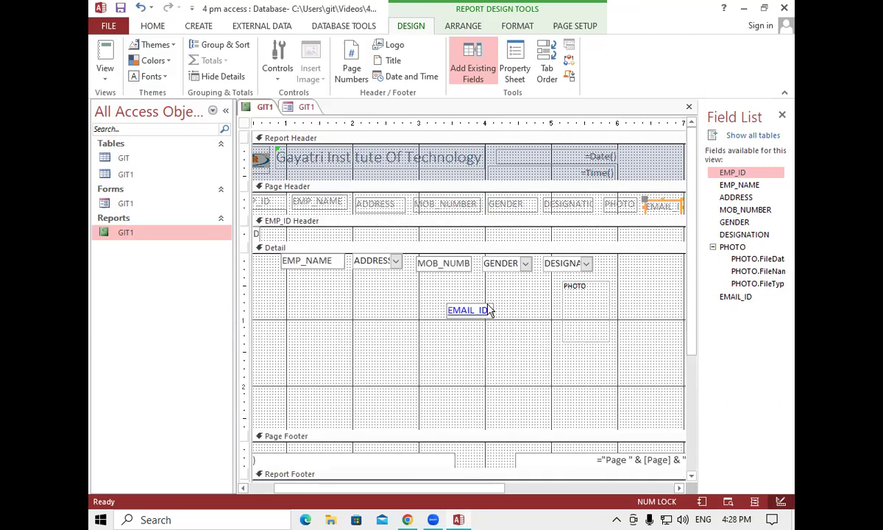
{"action": "left_click_drag", "start_coordinate": [445, 302], "coordinate": [610, 238]}
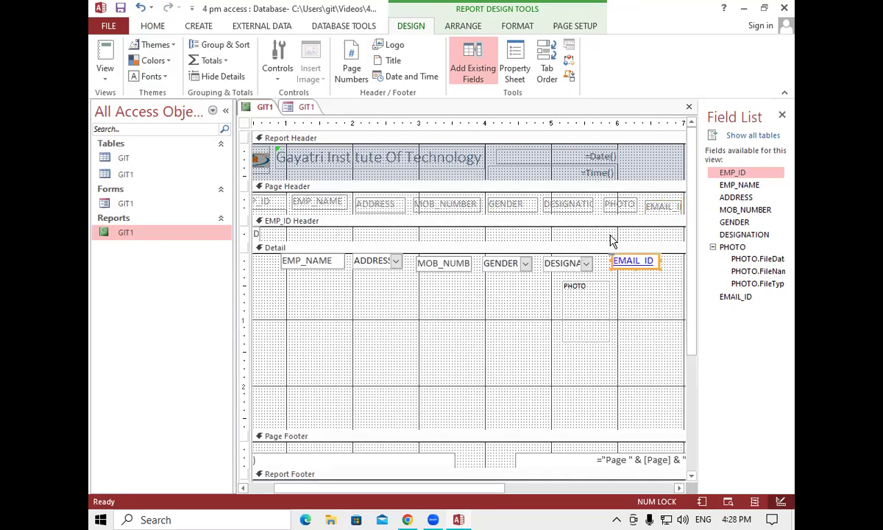
{"action": "left_click", "coordinate": [451, 355]}
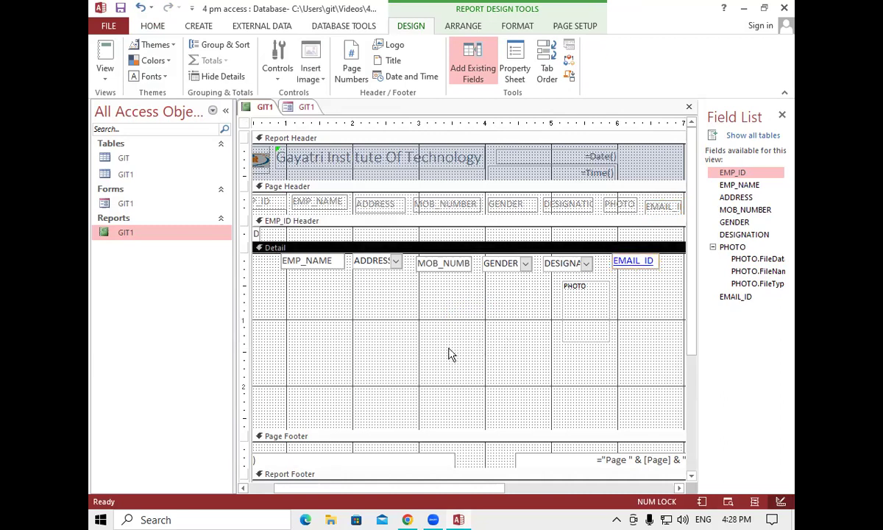
Step: Check the positions of the PHOTO and EMAIL_ID columns in Report View
{"action": "right_click", "coordinate": [262, 112]}
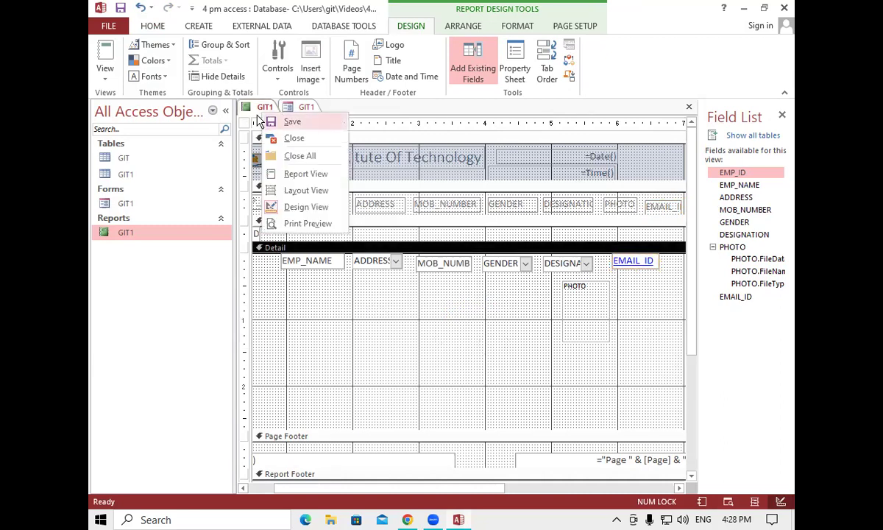
{"action": "left_click", "coordinate": [104, 81]}
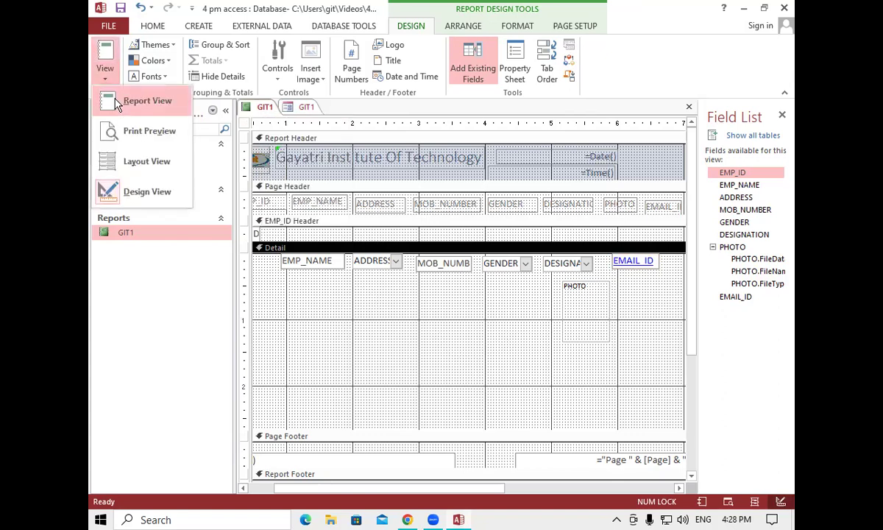
{"action": "left_click", "coordinate": [114, 98]}
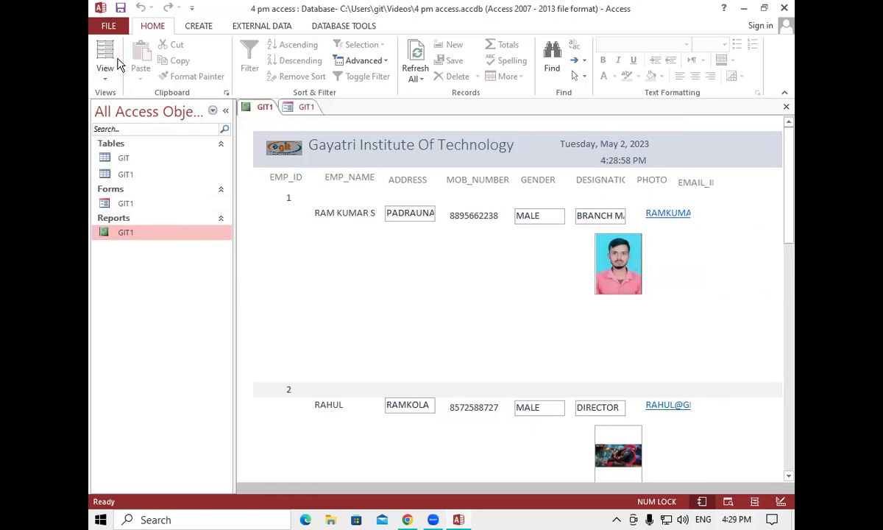
{"action": "left_click", "coordinate": [105, 78]}
{"action": "left_click", "coordinate": [145, 190]}
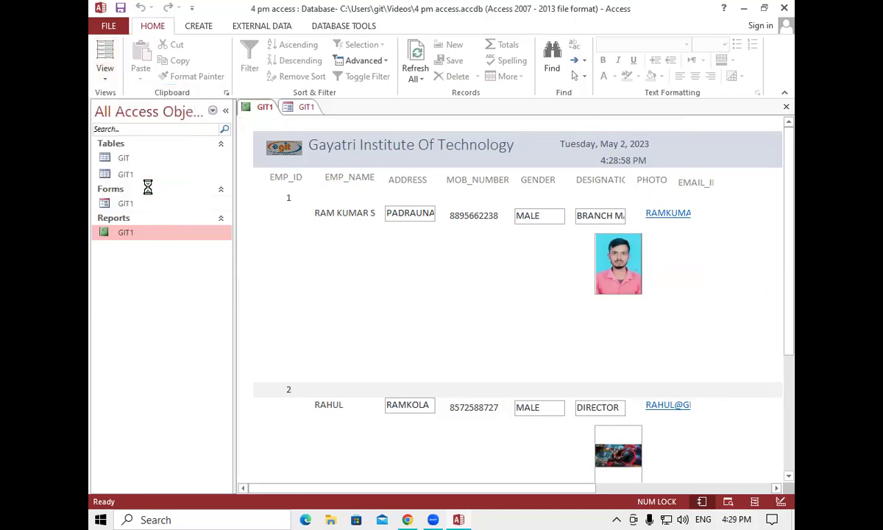
{"action": "left_click", "coordinate": [106, 74]}
{"action": "left_click", "coordinate": [112, 93]}
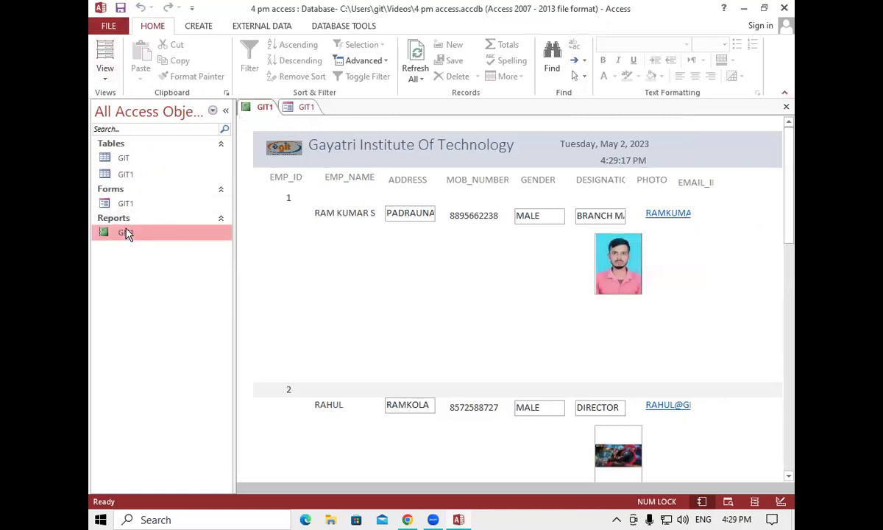
Step: Close the GIT1 report, saving its design changes, and close the GIT1 form
{"action": "left_click", "coordinate": [193, 28]}
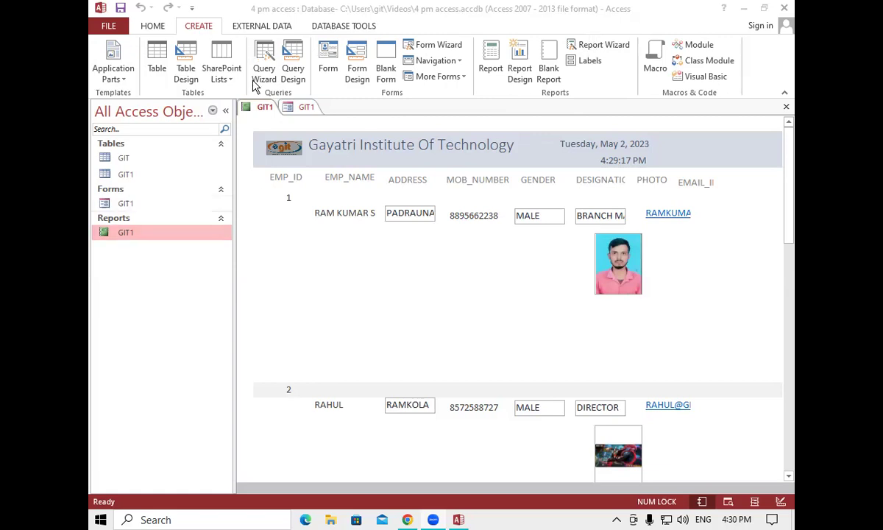
{"action": "right_click", "coordinate": [255, 107]}
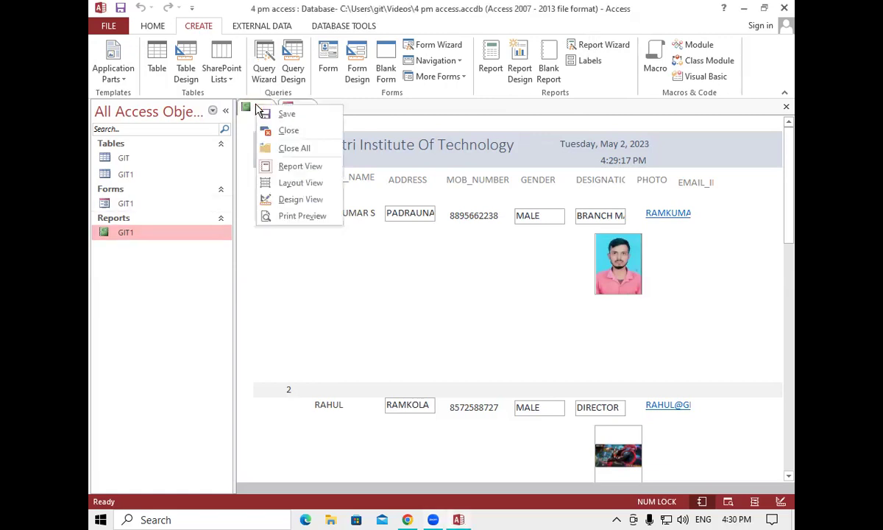
{"action": "left_click", "coordinate": [285, 128]}
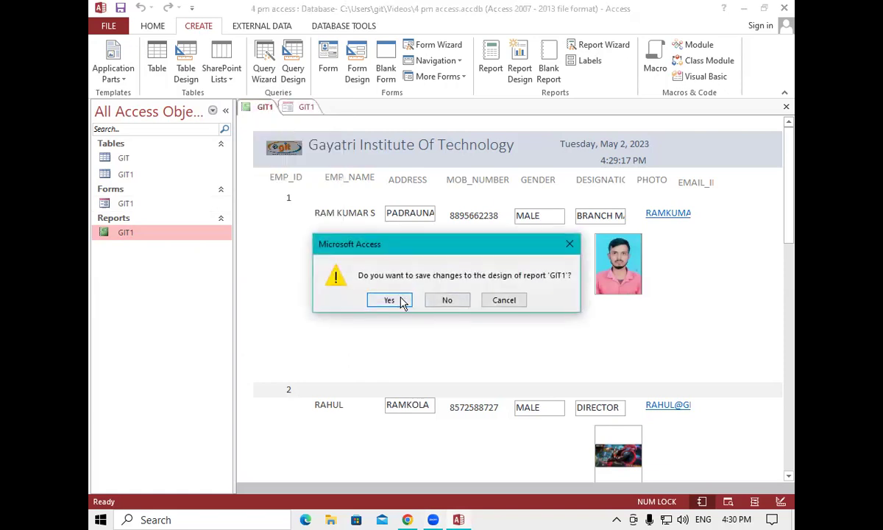
{"action": "left_click", "coordinate": [401, 302]}
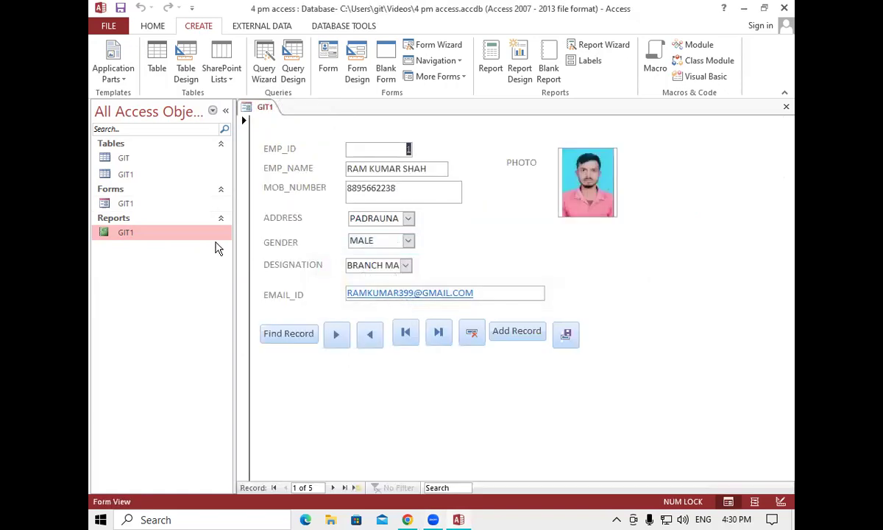
{"action": "right_click", "coordinate": [262, 107]}
{"action": "left_click", "coordinate": [291, 132]}
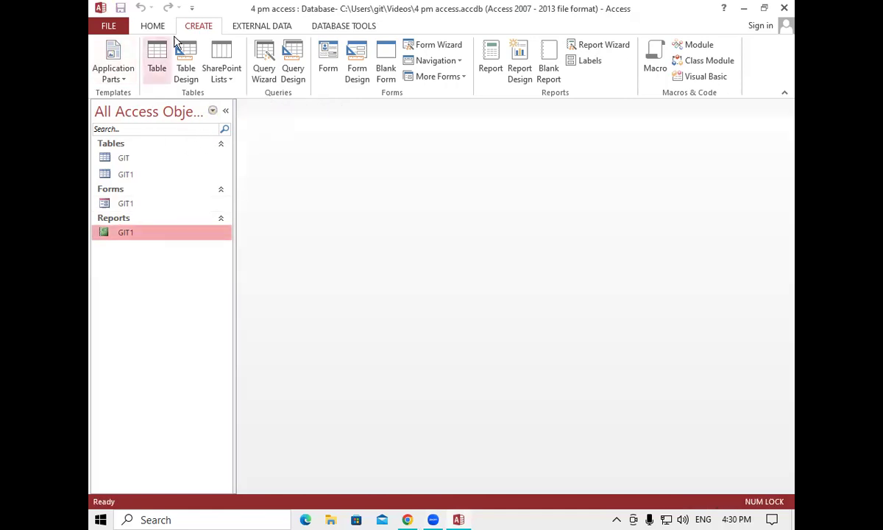
Step: Start a Report Wizard report from table GIT1 with EMP_ID, EMP_NAME, ADDRESS, MOB_NUMBER, GENDER, DESIGNATION, PHOTO and EMAIL_ID
{"action": "left_click", "coordinate": [615, 48]}
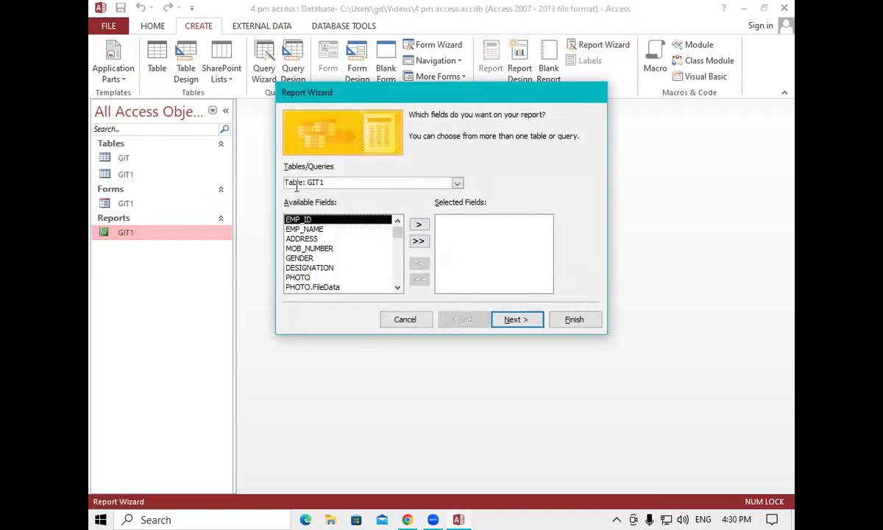
{"action": "left_click", "coordinate": [457, 183]}
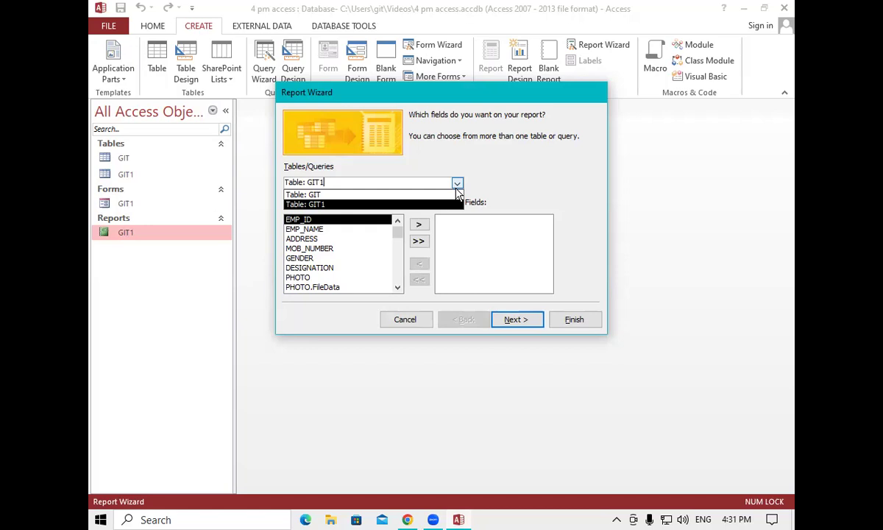
{"action": "left_click", "coordinate": [483, 150]}
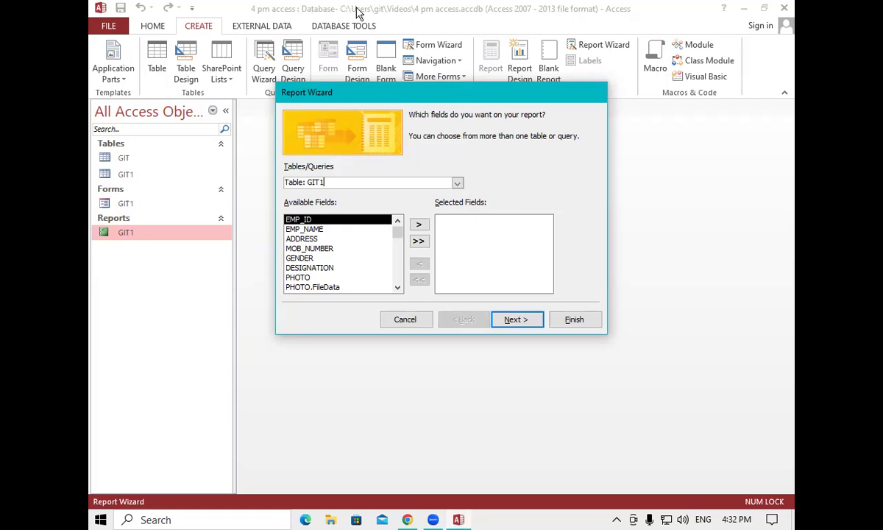
{"action": "left_click", "coordinate": [419, 225]}
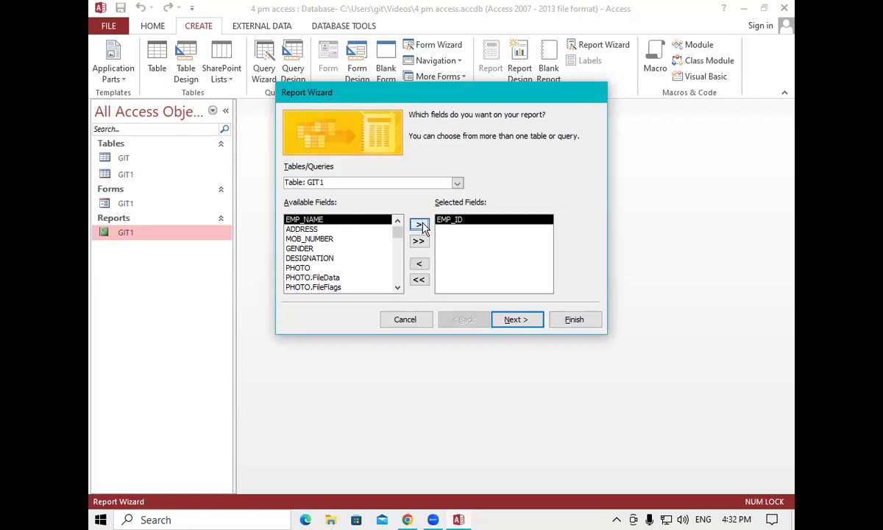
{"action": "left_click", "coordinate": [418, 225]}
{"action": "left_click", "coordinate": [419, 225]}
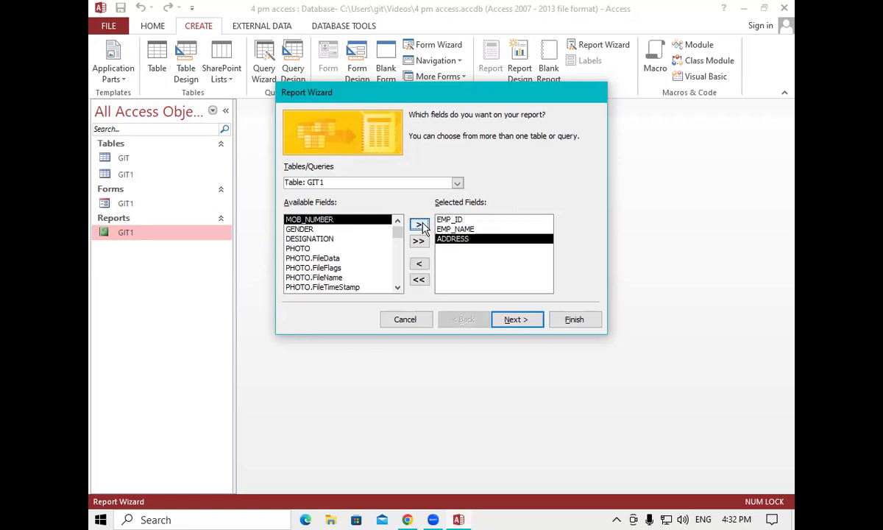
{"action": "left_click", "coordinate": [418, 225]}
{"action": "left_click", "coordinate": [421, 228]}
{"action": "left_click", "coordinate": [421, 227]}
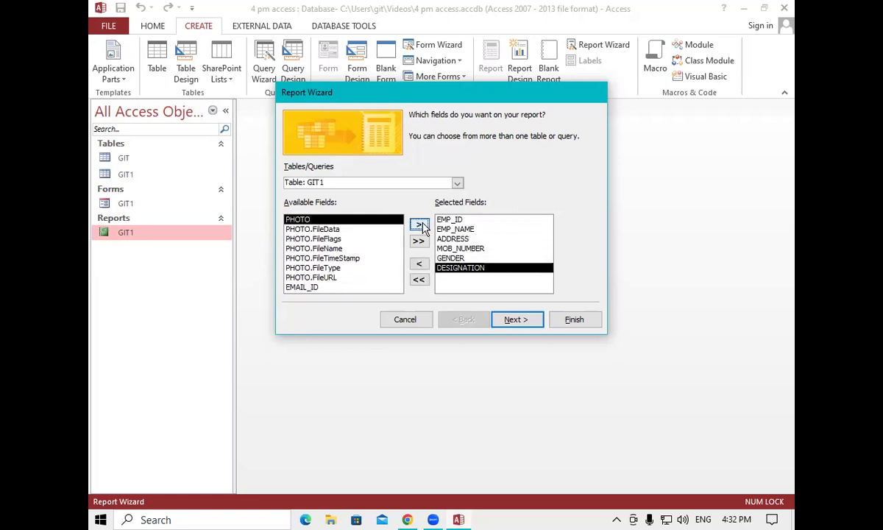
{"action": "left_click", "coordinate": [422, 227]}
{"action": "left_click", "coordinate": [312, 278]}
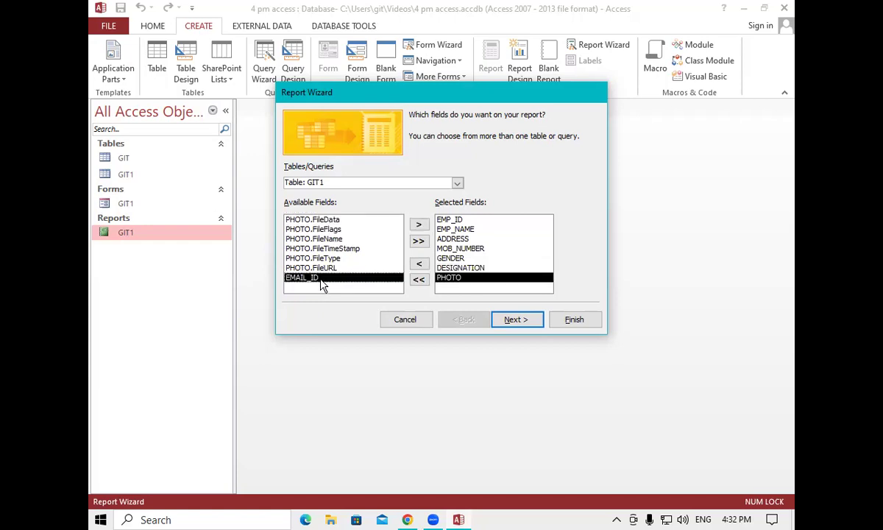
{"action": "left_click", "coordinate": [417, 227]}
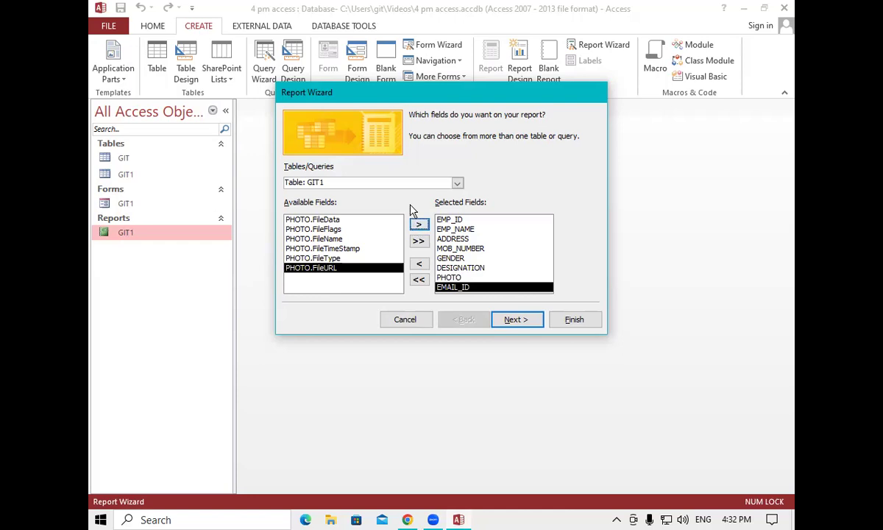
Step: Add EMP_ID as the report's grouping level
{"action": "left_click", "coordinate": [515, 320]}
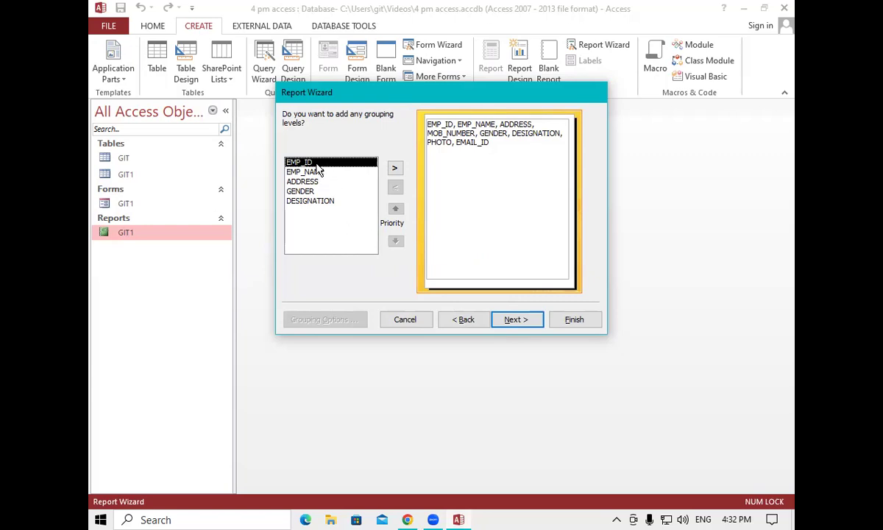
{"action": "left_click", "coordinate": [393, 170]}
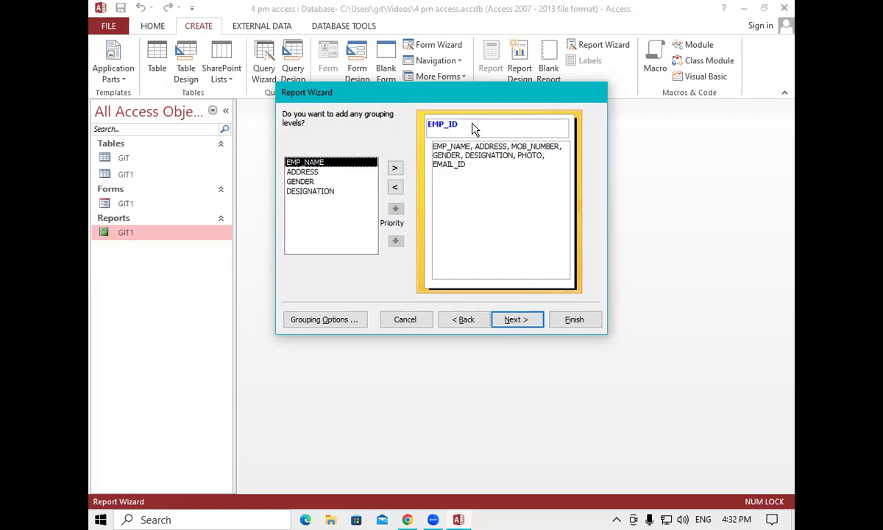
{"action": "left_click", "coordinate": [506, 318]}
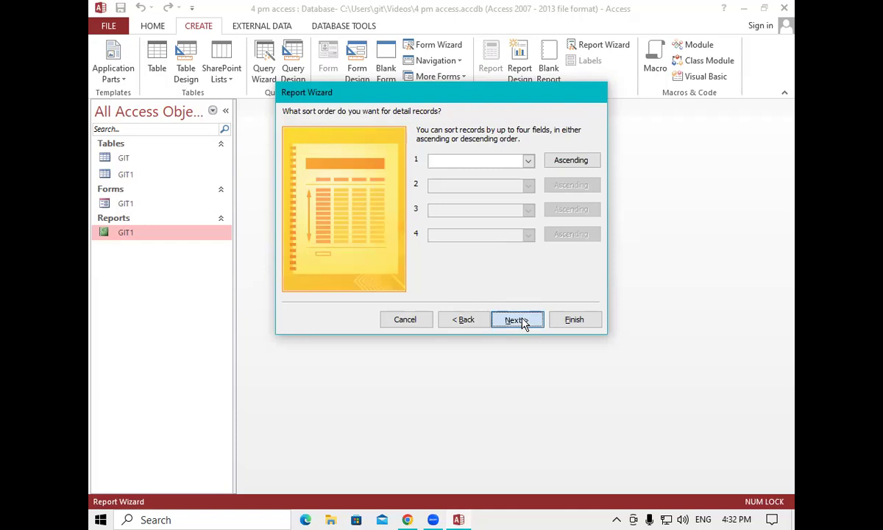
Step: Leave the records unsorted, accept the default layout, and finish the report titled GIT2 with the option to modify its design
{"action": "left_click", "coordinate": [519, 321]}
{"action": "left_click", "coordinate": [538, 321]}
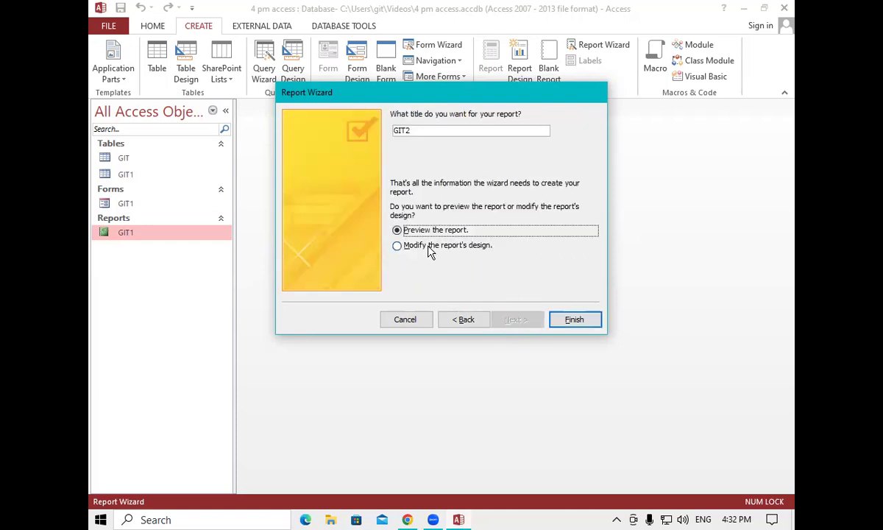
{"action": "left_click", "coordinate": [427, 248]}
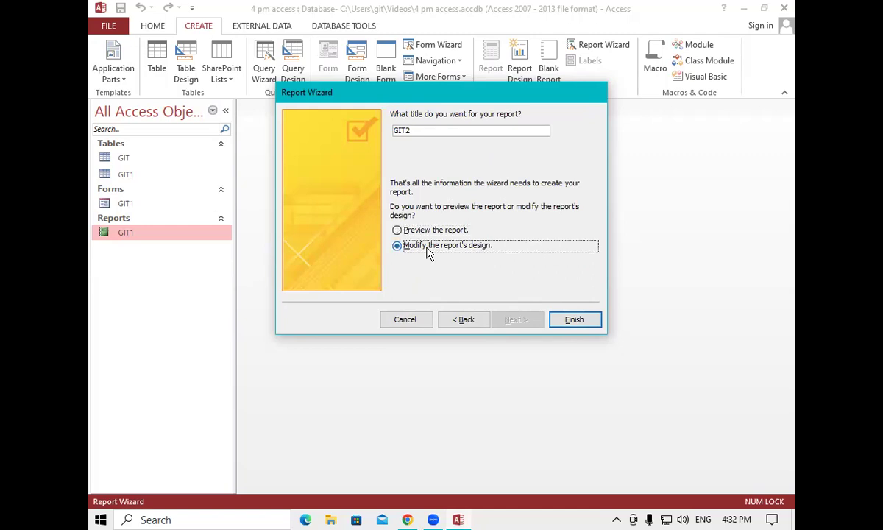
{"action": "left_click", "coordinate": [572, 319]}
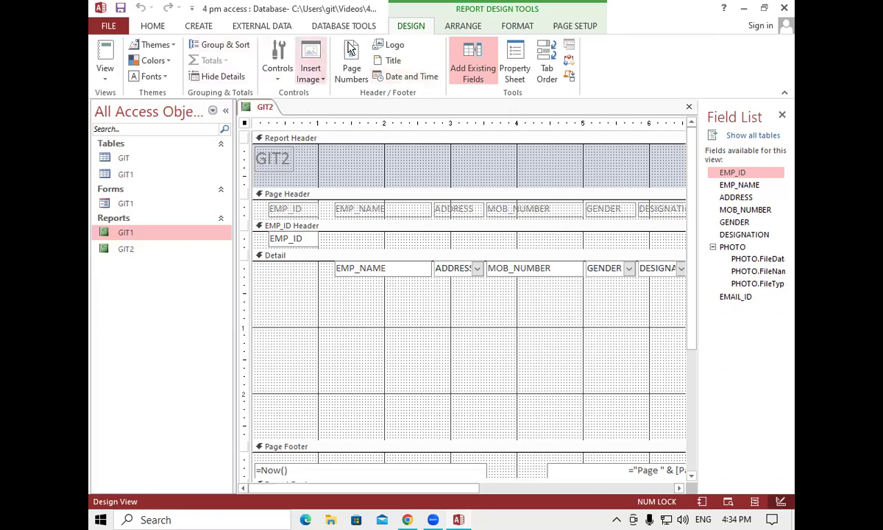
Step: Open the picture selection for the GIT2 report's logo and dismiss it without choosing an image
{"action": "left_click", "coordinate": [397, 47]}
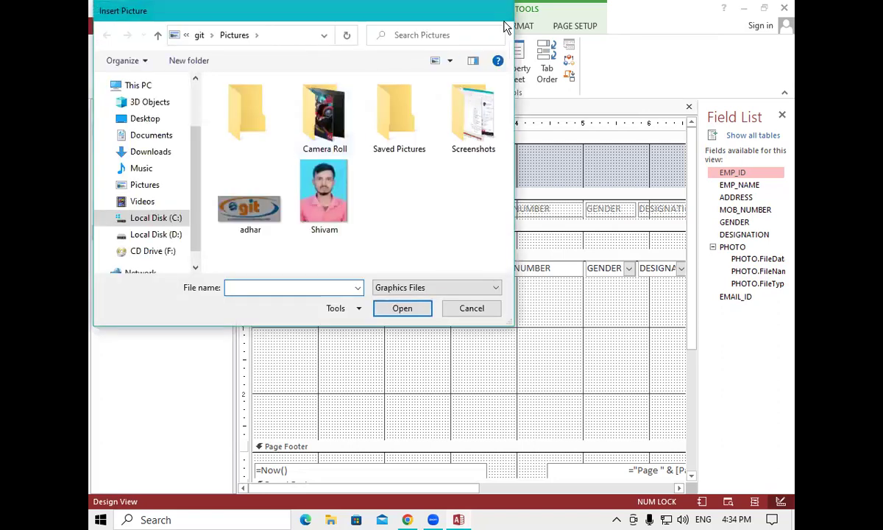
{"action": "left_click", "coordinate": [503, 11]}
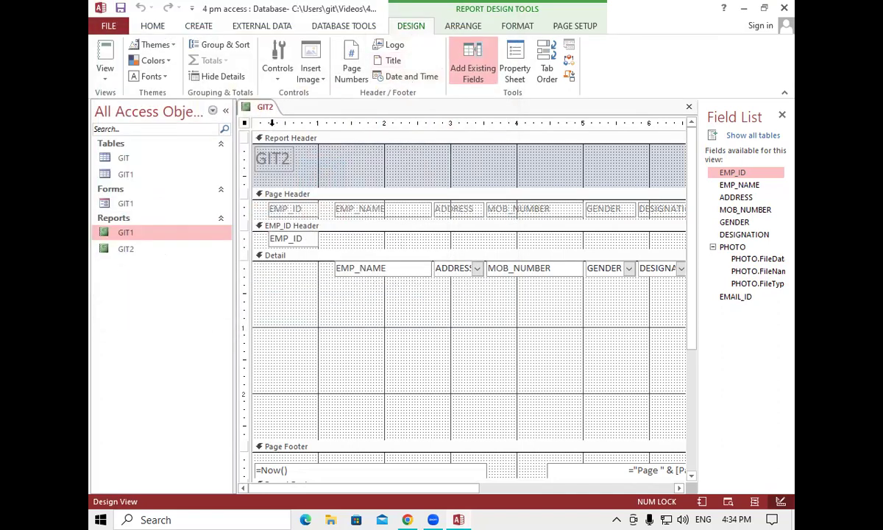